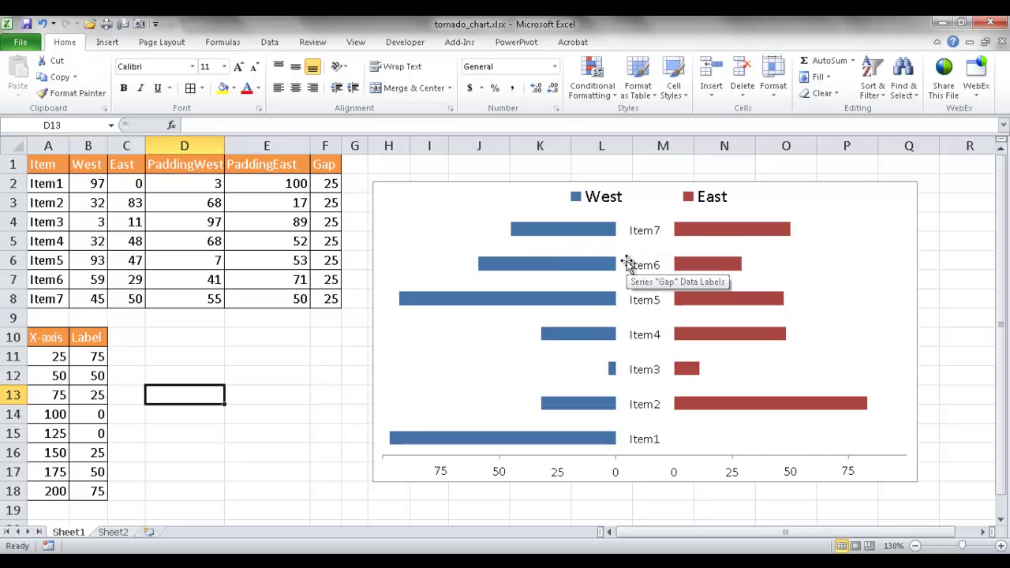
Step: Examine the finished tornado chart on Sheet1, checking its item data and the PaddingWest, PaddingEast and Gap series
mouse_move(596, 242)
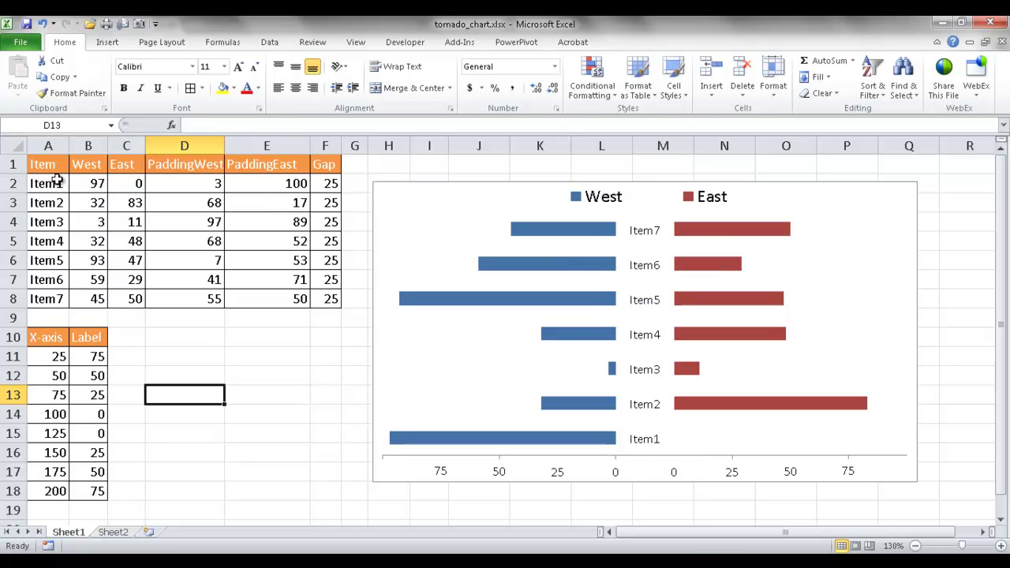
left_click_drag(49, 183, 112, 298)
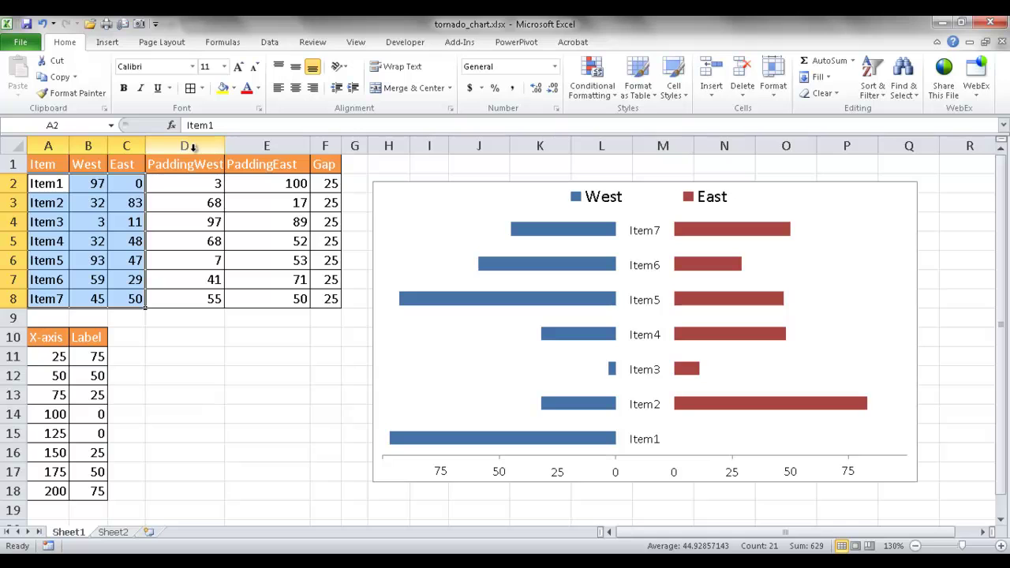
left_click(208, 182)
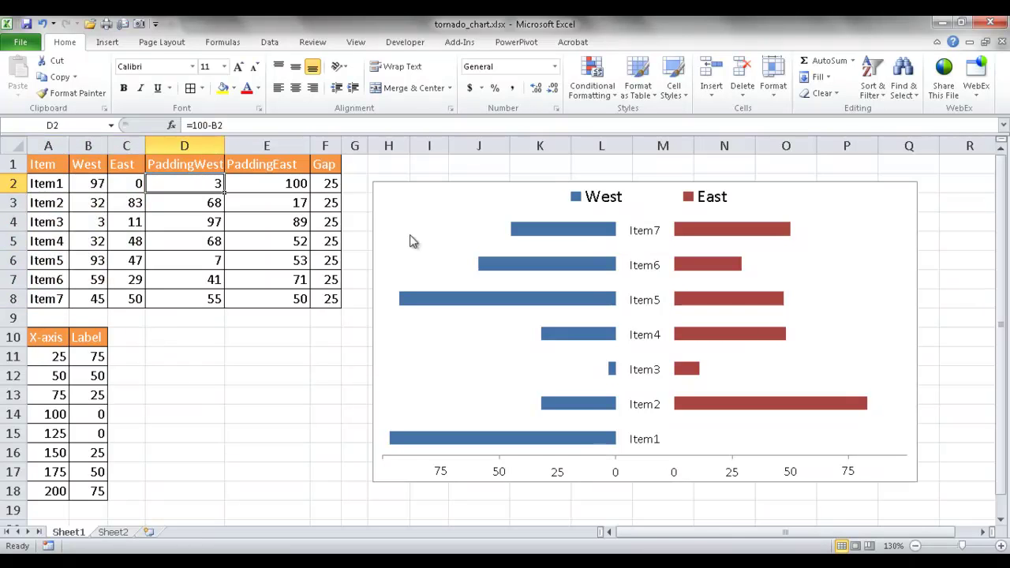
left_click(454, 229)
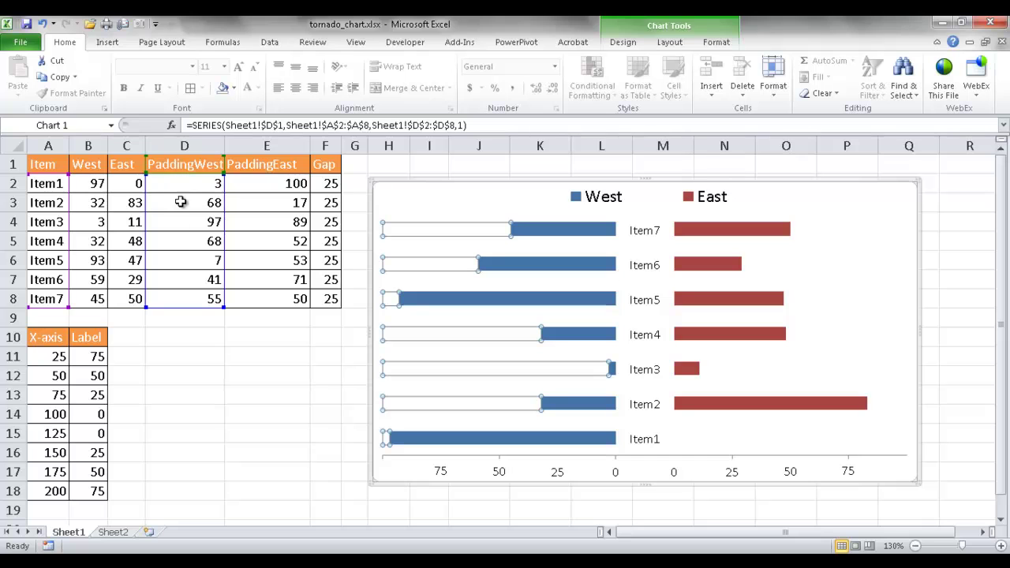
left_click(833, 228)
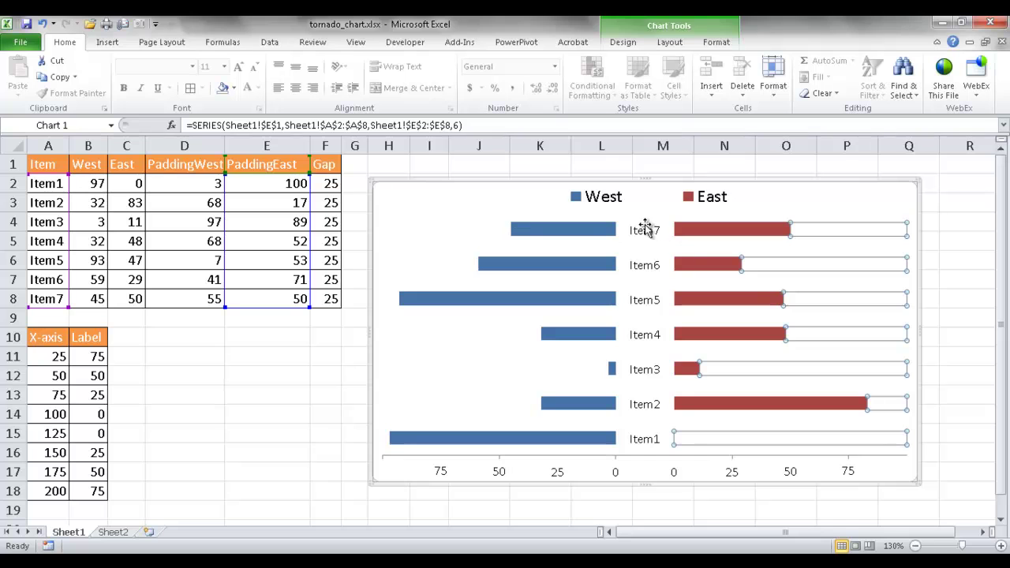
left_click(622, 233)
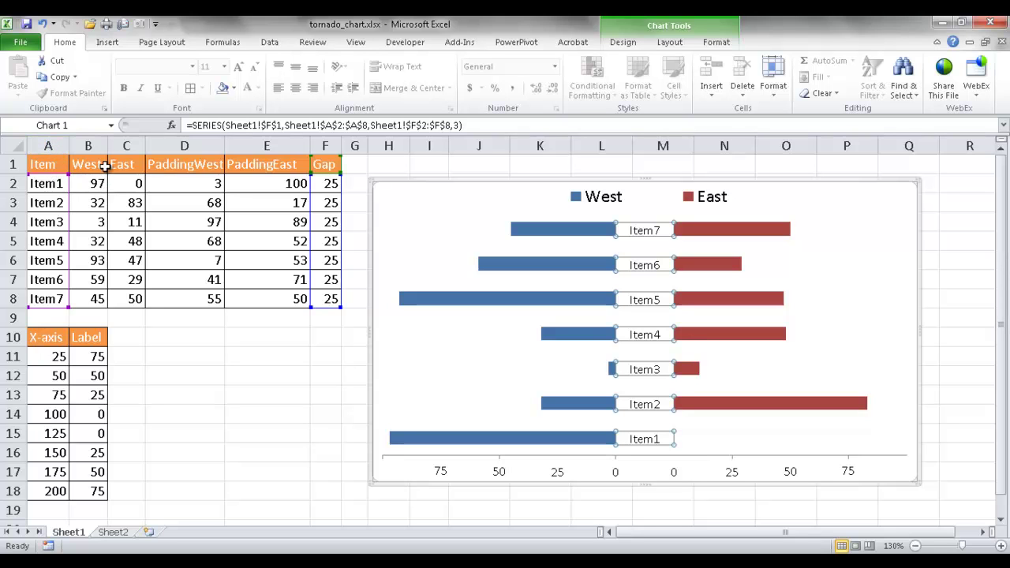
Step: Inspect the formulas and values behind the West, East, PaddingWest, PaddingEast, Gap and X-axis columns on Sheet1
left_click_drag(94, 183, 132, 293)
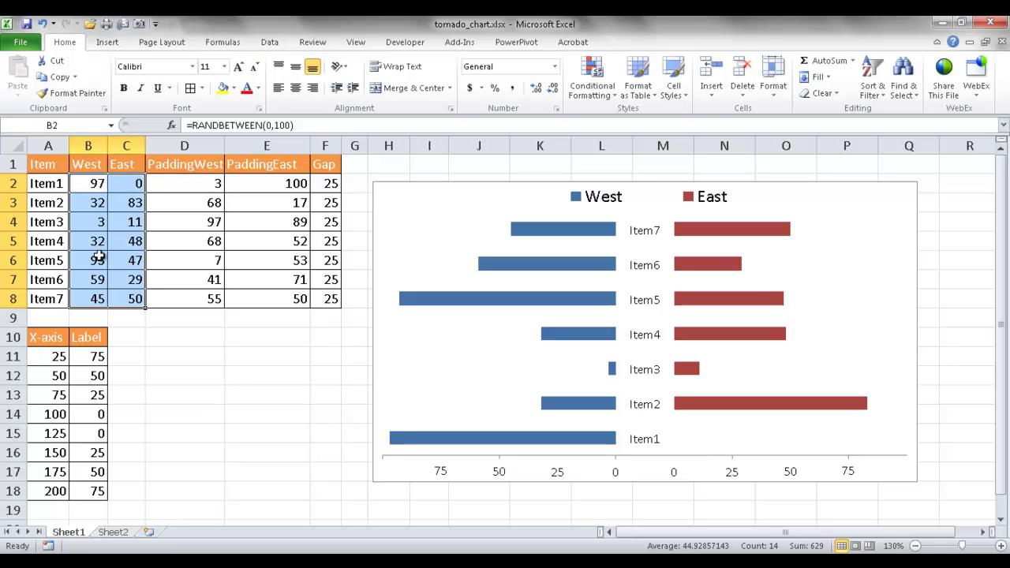
left_click(89, 183)
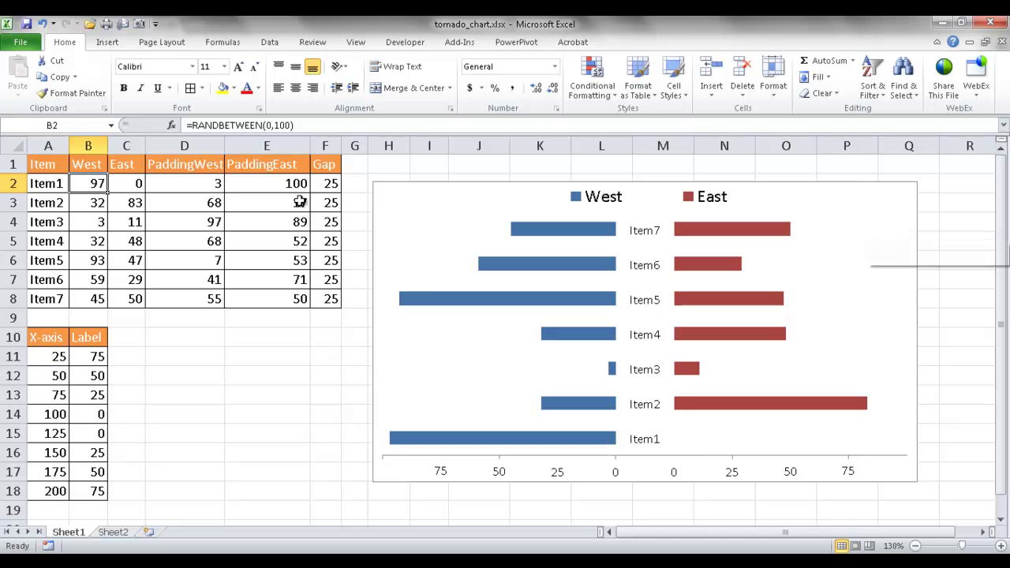
left_click(197, 184)
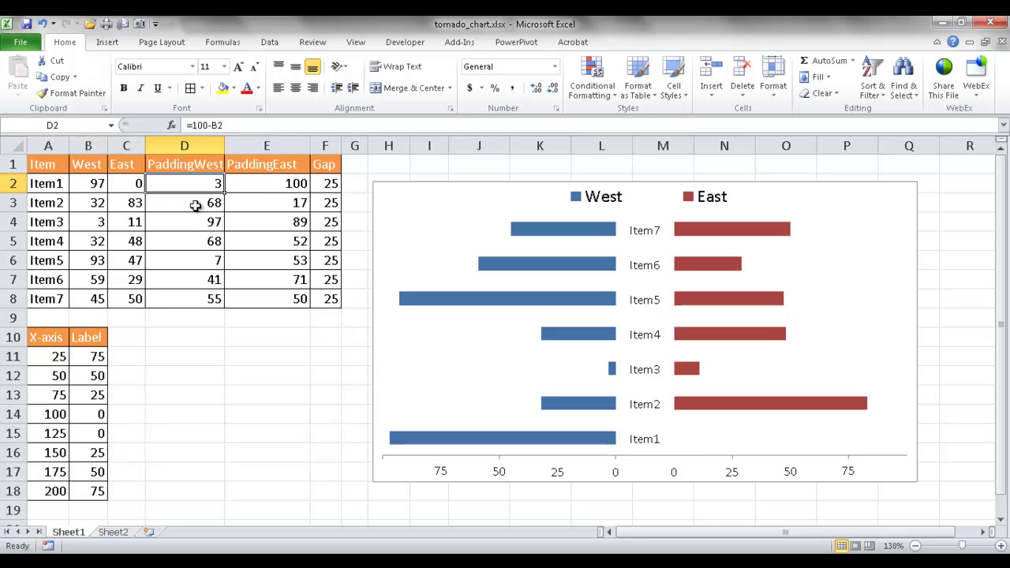
left_click(265, 183)
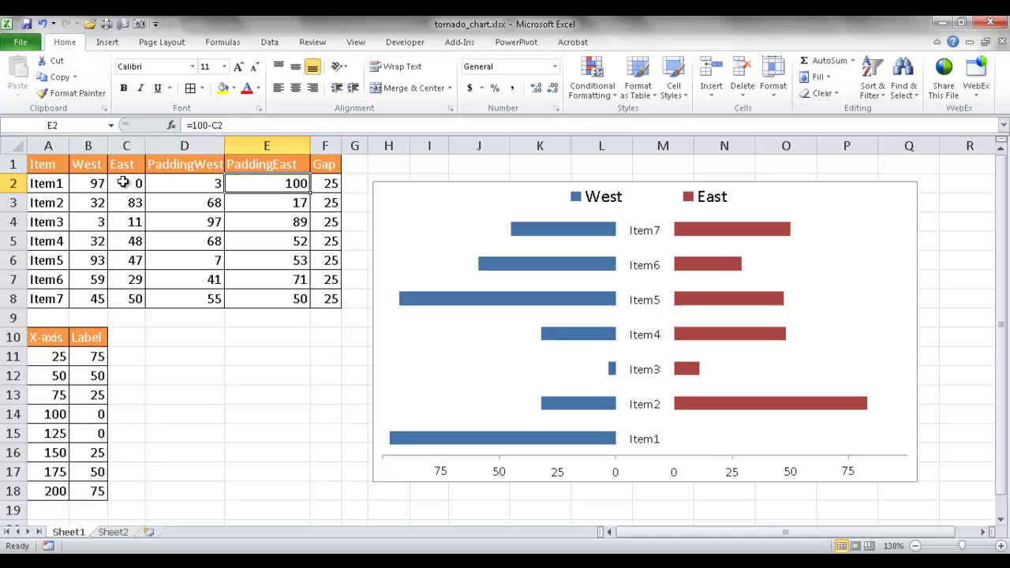
mouse_move(865, 230)
left_click(330, 183)
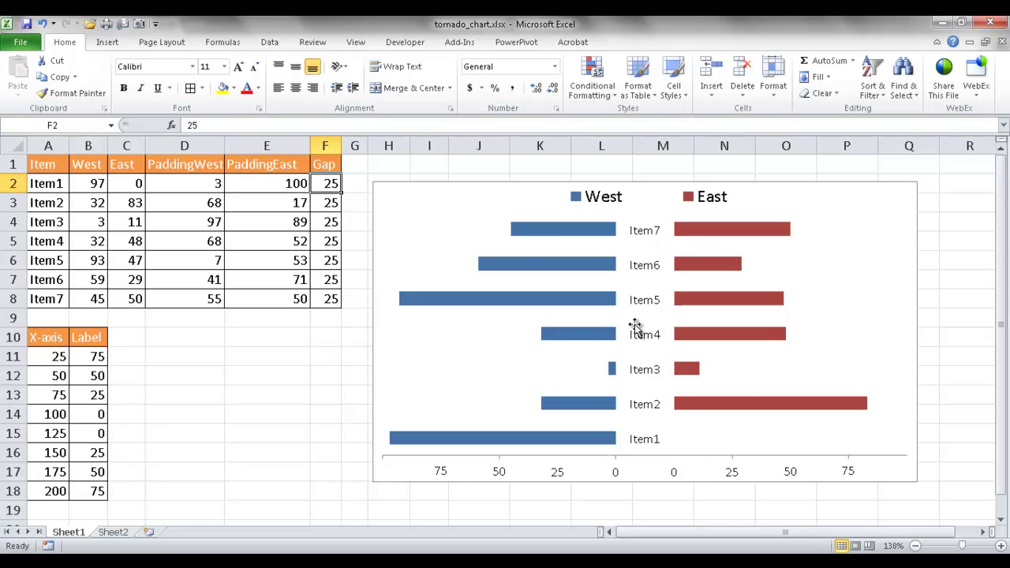
left_click(57, 357)
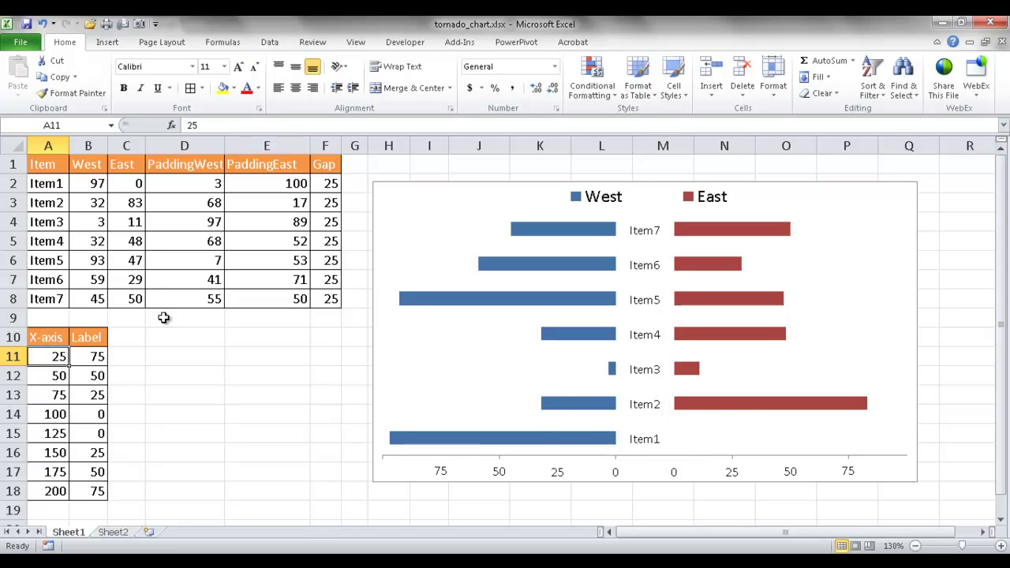
Step: Copy the item data in A2:F8 of Sheet1 into Sheet2 starting at cell A2
left_click_drag(46, 183, 325, 296)
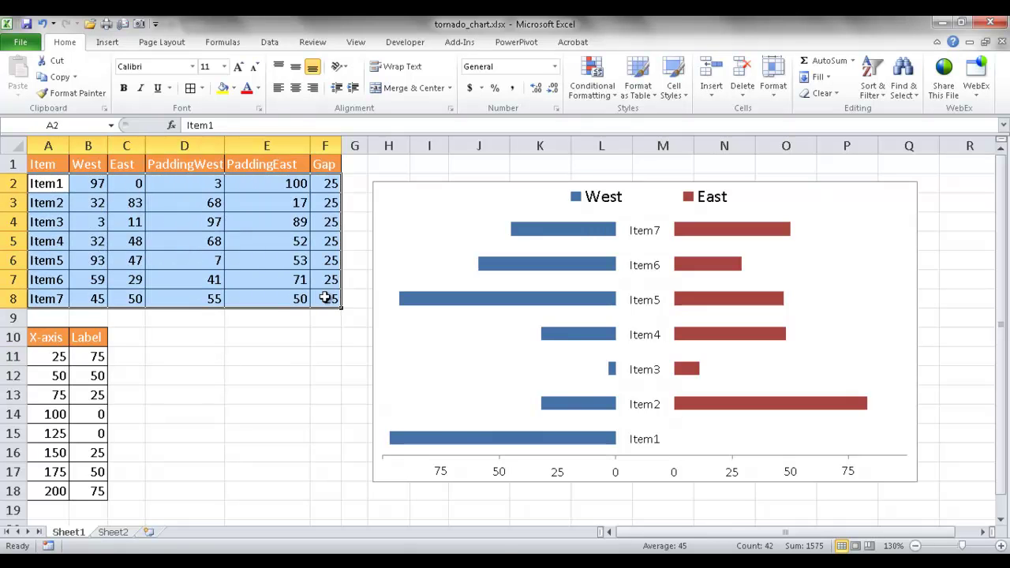
key("ctrl+c")
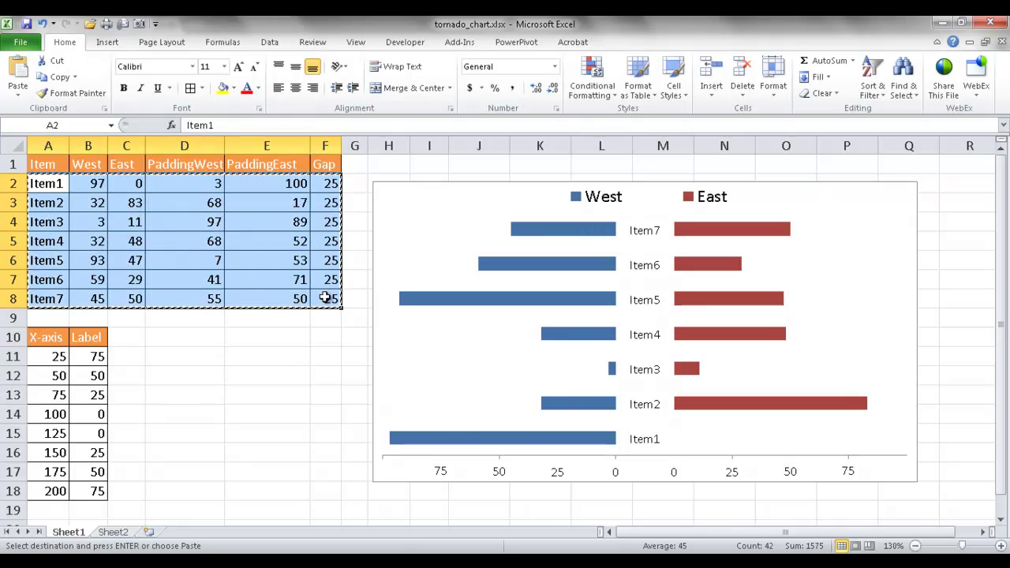
left_click(117, 532)
left_click(41, 183)
key("ctrl+v")
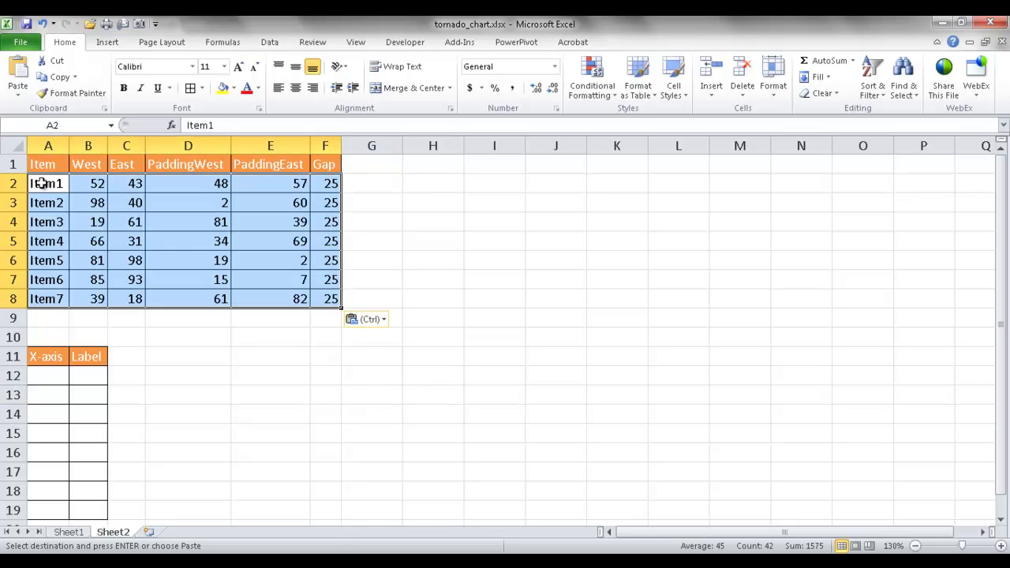
left_click(86, 204)
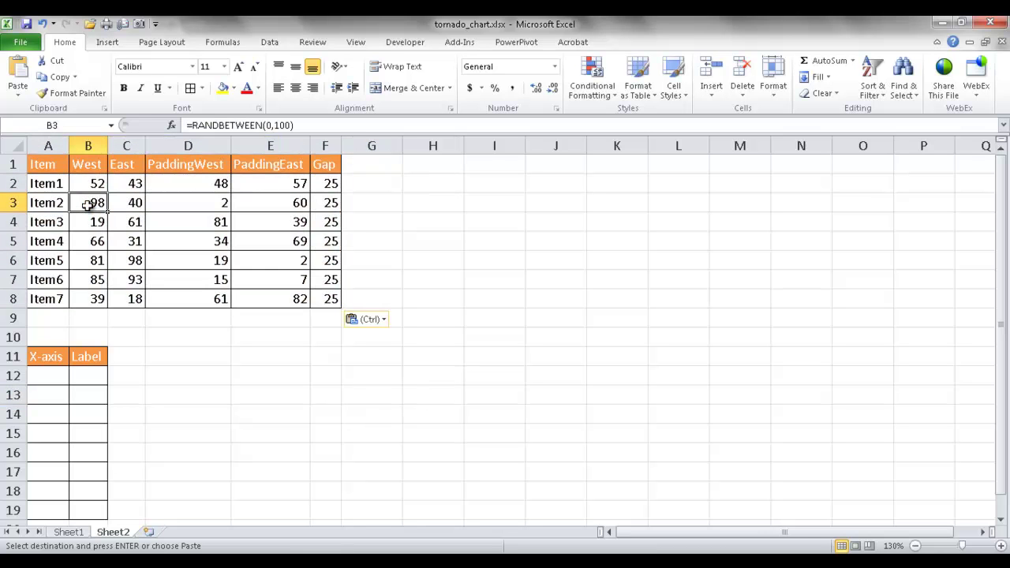
Step: Copy the X-axis and Label values in A11:B18 of Sheet1 into Sheet2 starting at cell A12
left_click(67, 532)
left_click_drag(52, 356, 91, 486)
key("ctrl+c")
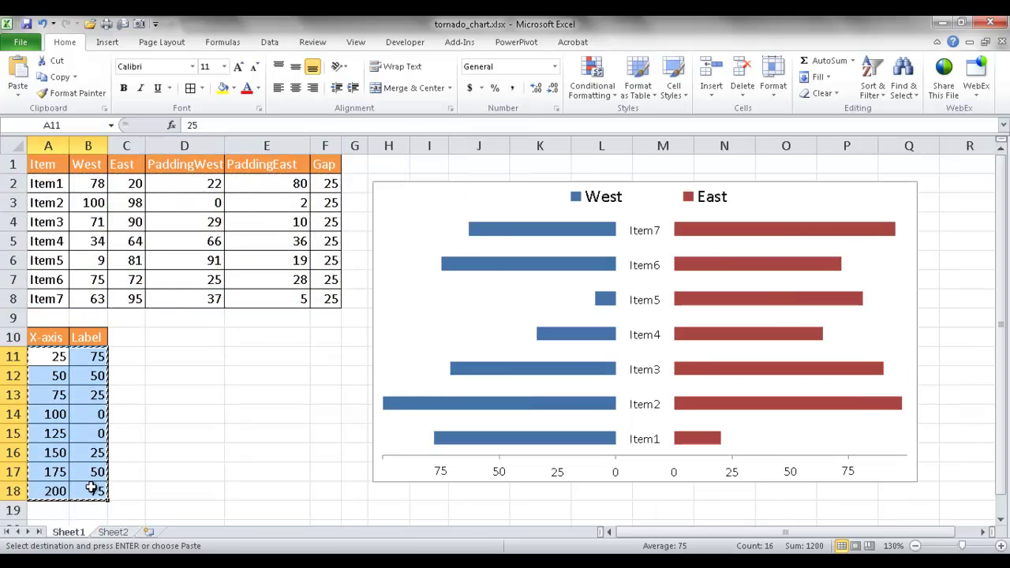
left_click(110, 533)
left_click(55, 376)
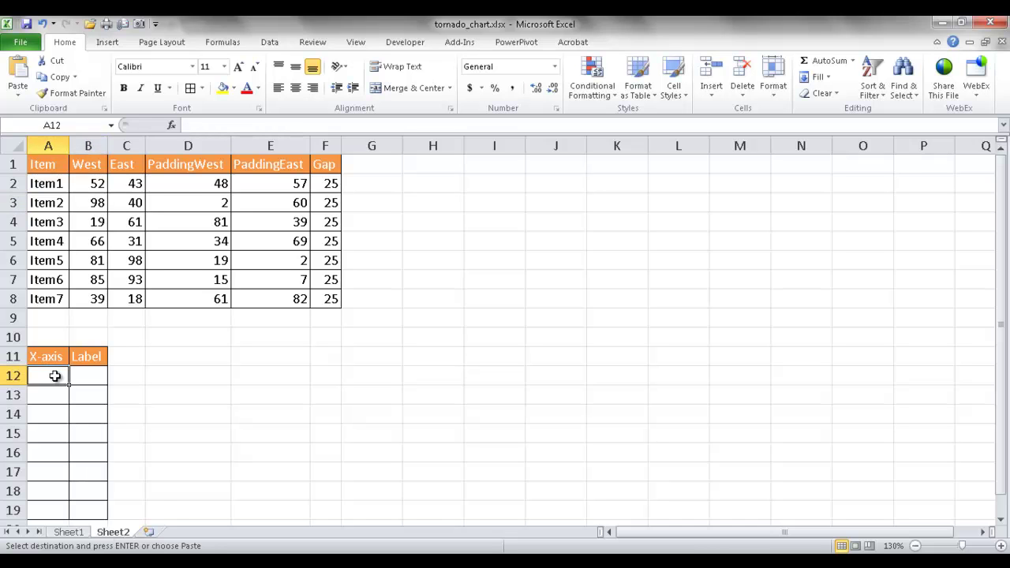
key("ctrl+v")
left_click(186, 240)
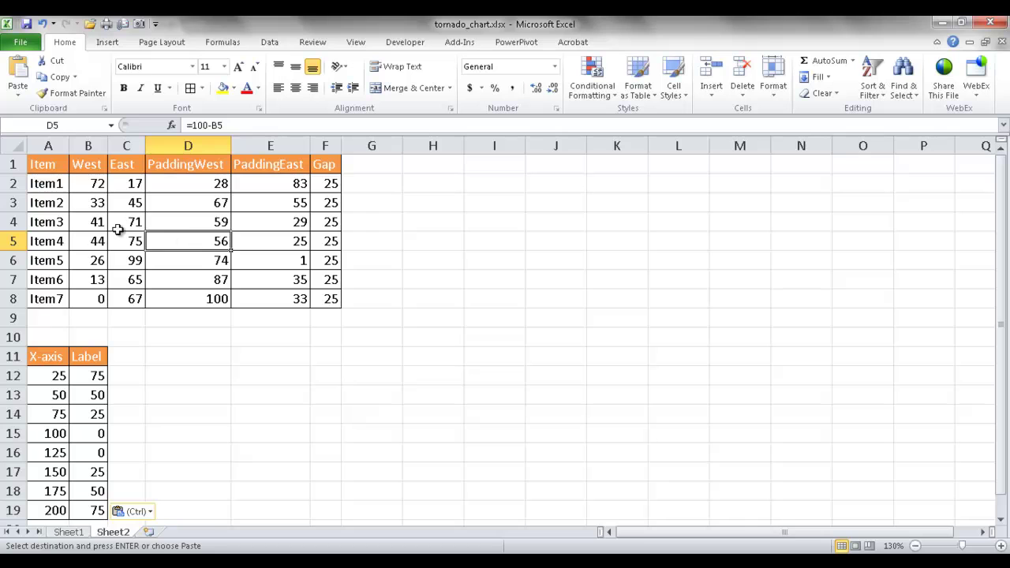
Step: Recalculate the random West and East values on Sheet1 by copying empty cell D17 onto itself
left_click(69, 533)
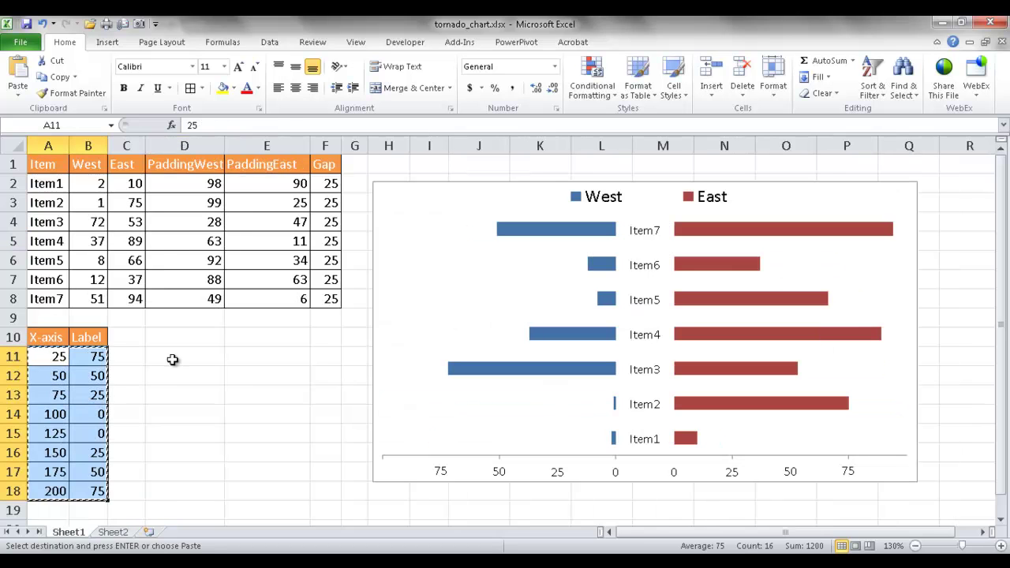
left_click(91, 202)
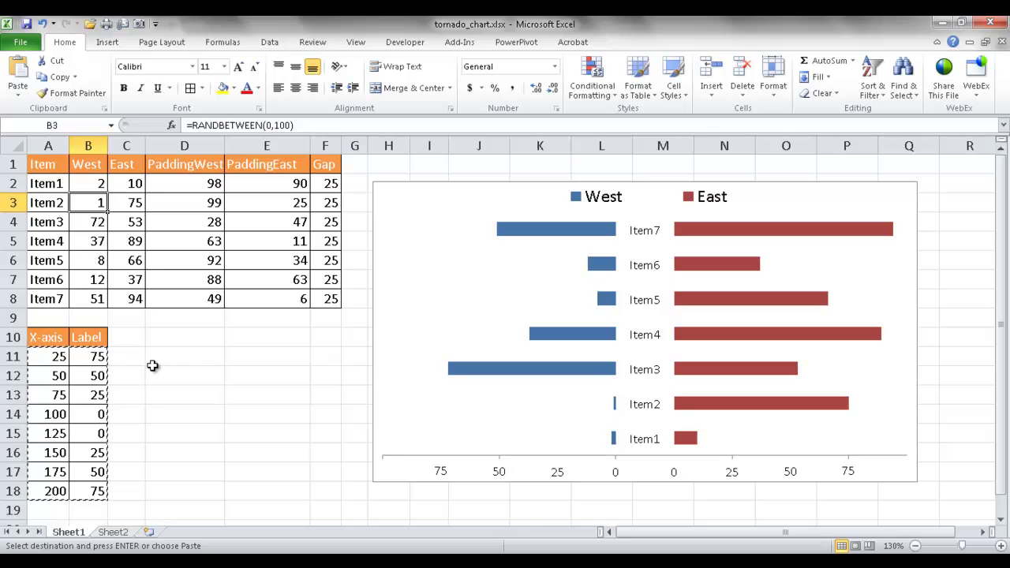
left_click(163, 337)
left_click(206, 469)
key("ctrl+c")
key("ctrl+v")
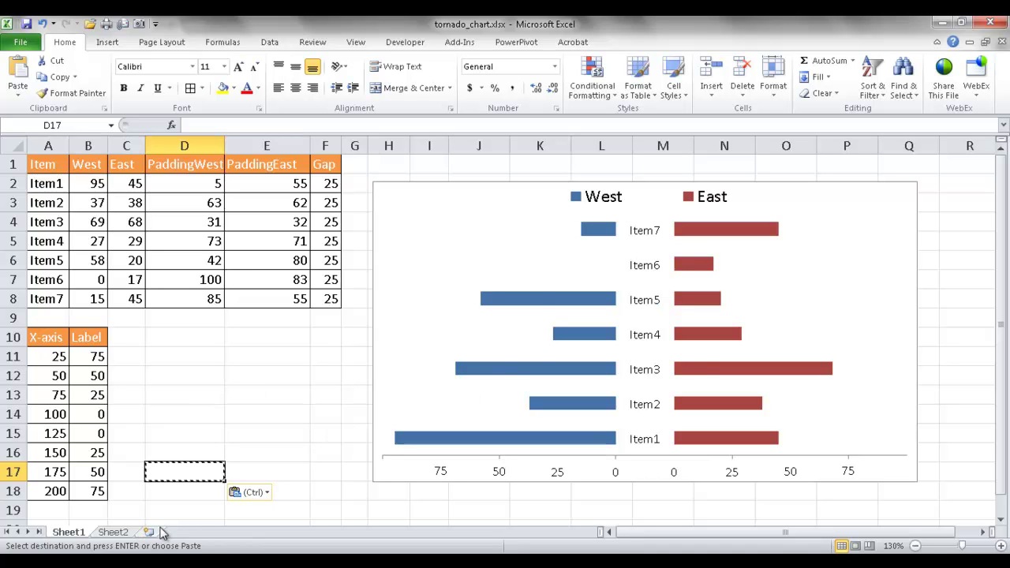
left_click(117, 533)
key("ctrl+Page_Up")
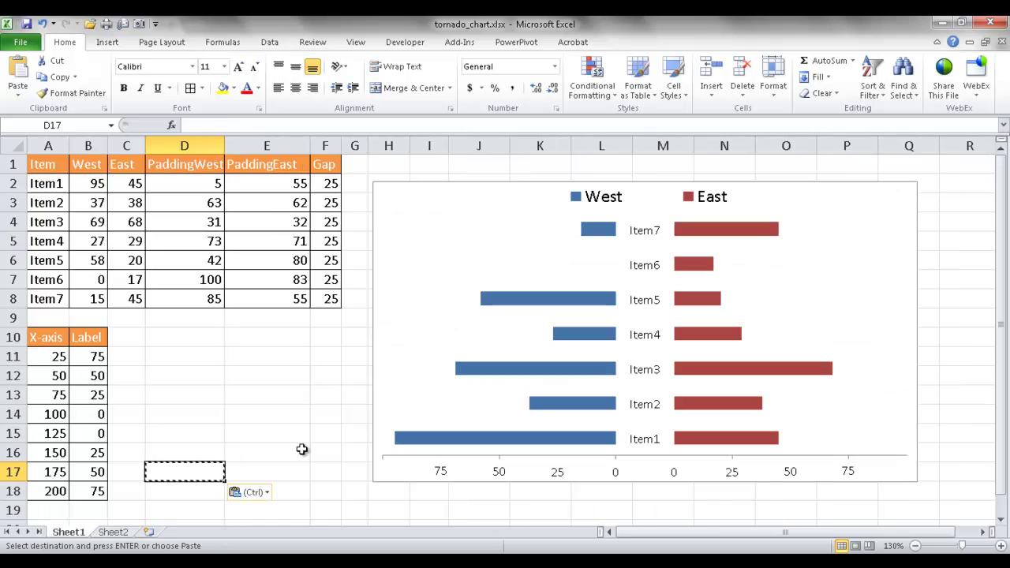
Step: Insert a 2-D stacked bar chart from the item table on Sheet2 and place it beside the table
left_click(115, 533)
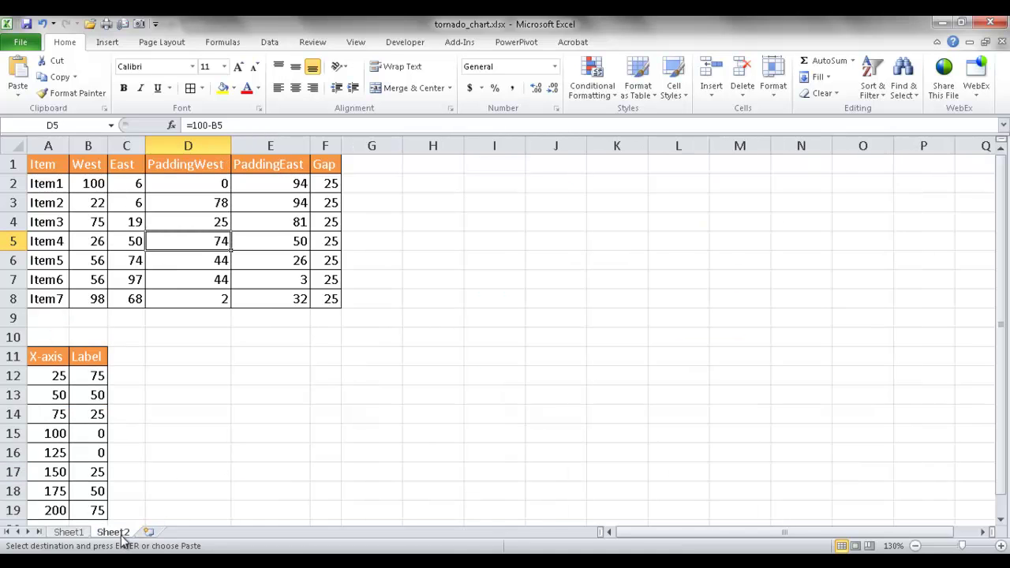
left_click(118, 196)
left_click(195, 220)
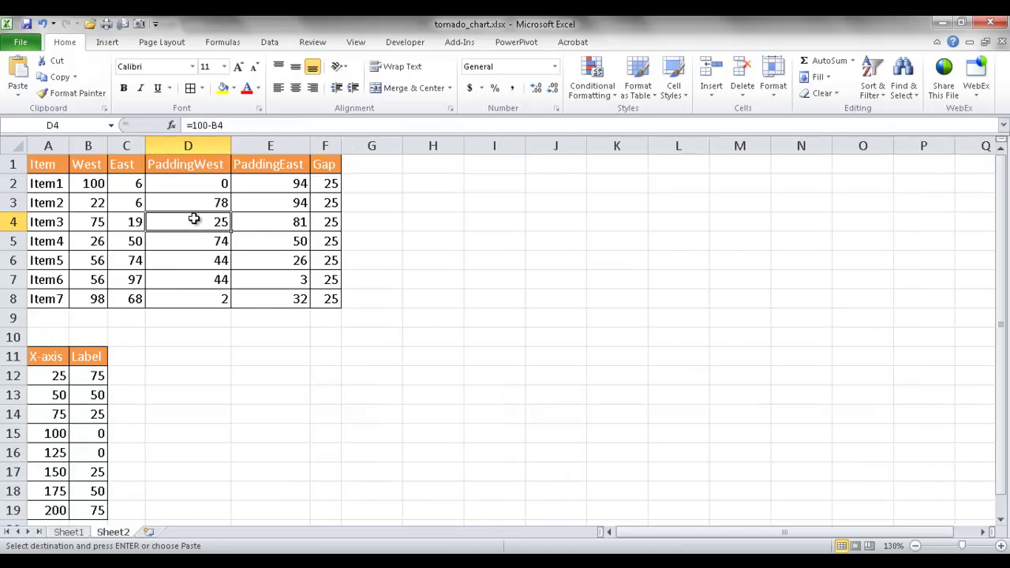
left_click(256, 229)
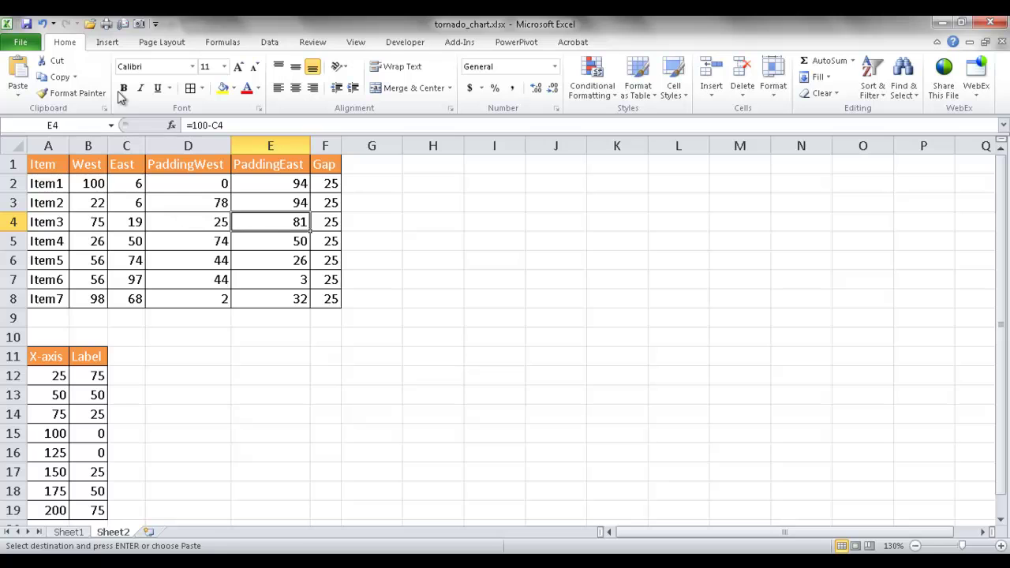
left_click(107, 44)
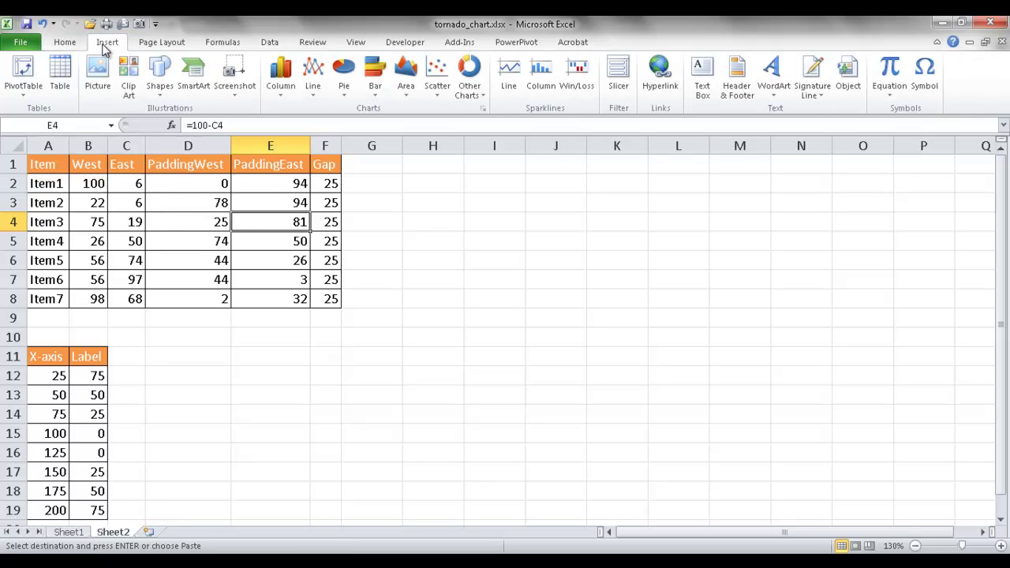
left_click(376, 88)
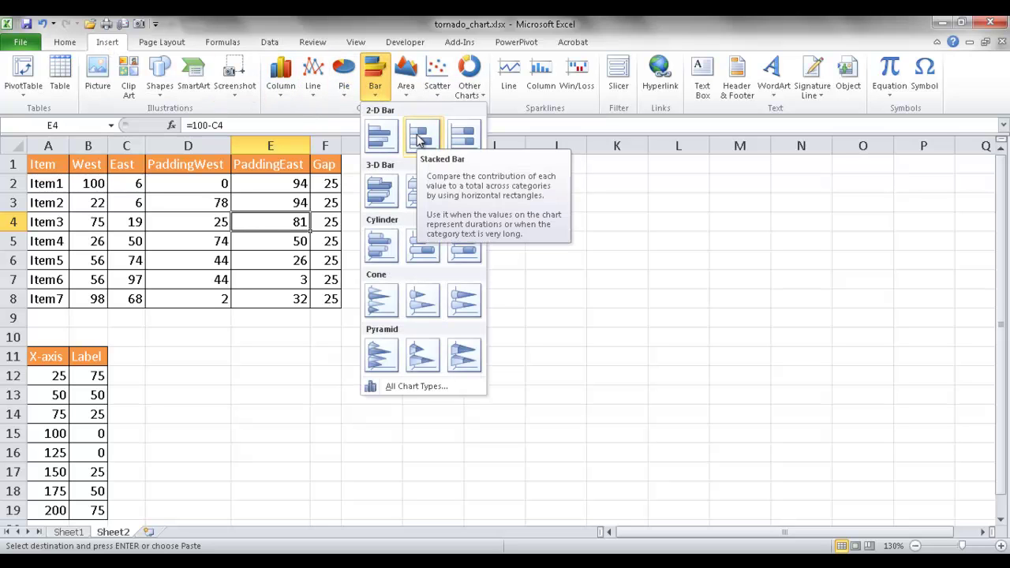
left_click(420, 139)
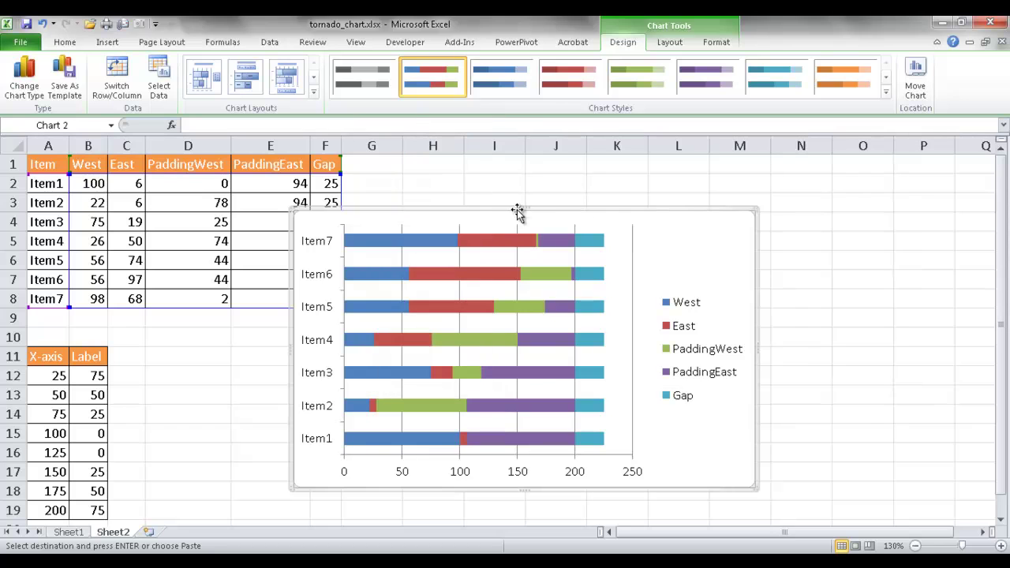
left_click_drag(559, 211, 644, 175)
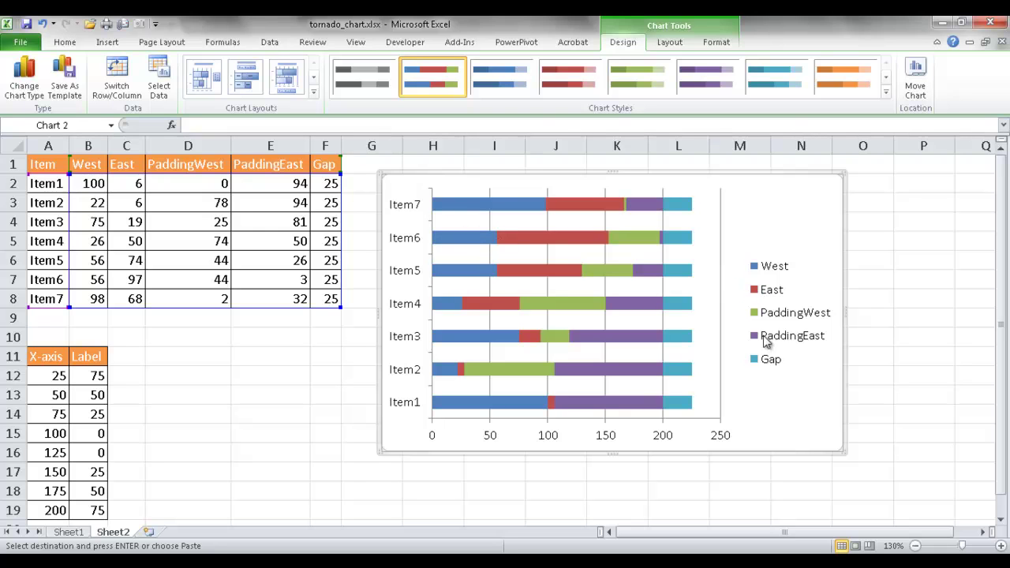
Step: Move the stacked bar chart's legend above the plot area
left_click(767, 362)
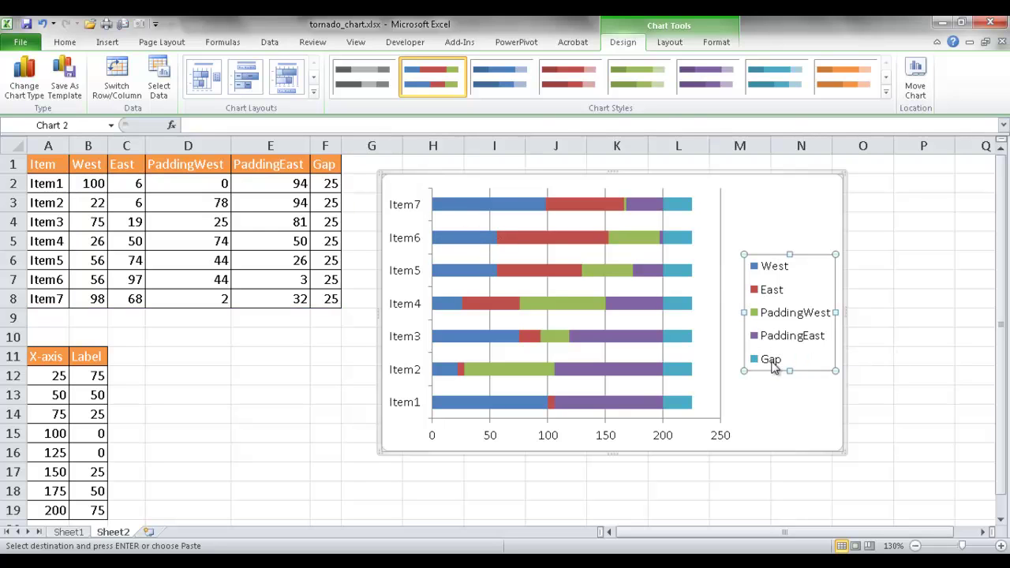
left_click(669, 44)
left_click(295, 93)
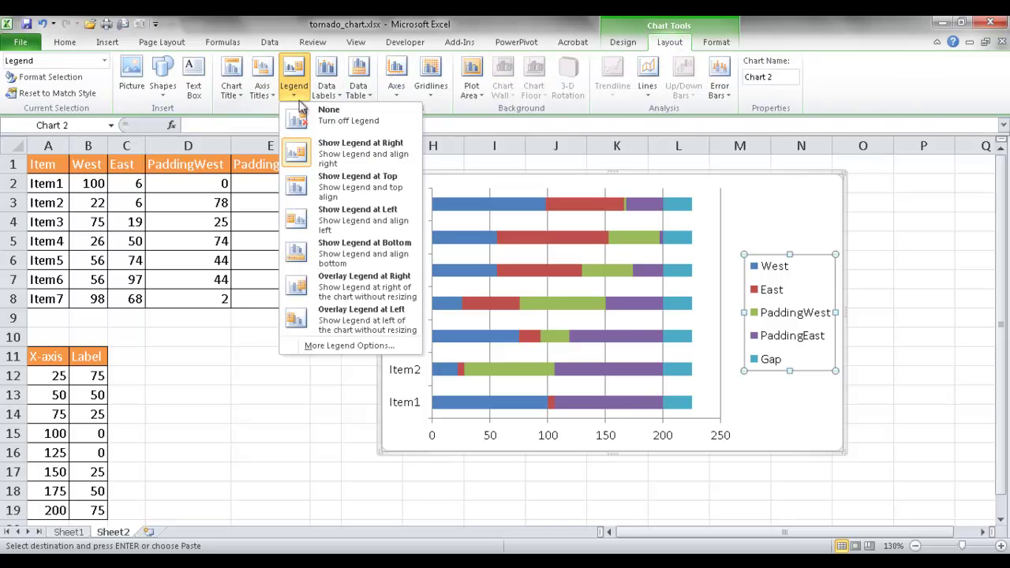
left_click(356, 190)
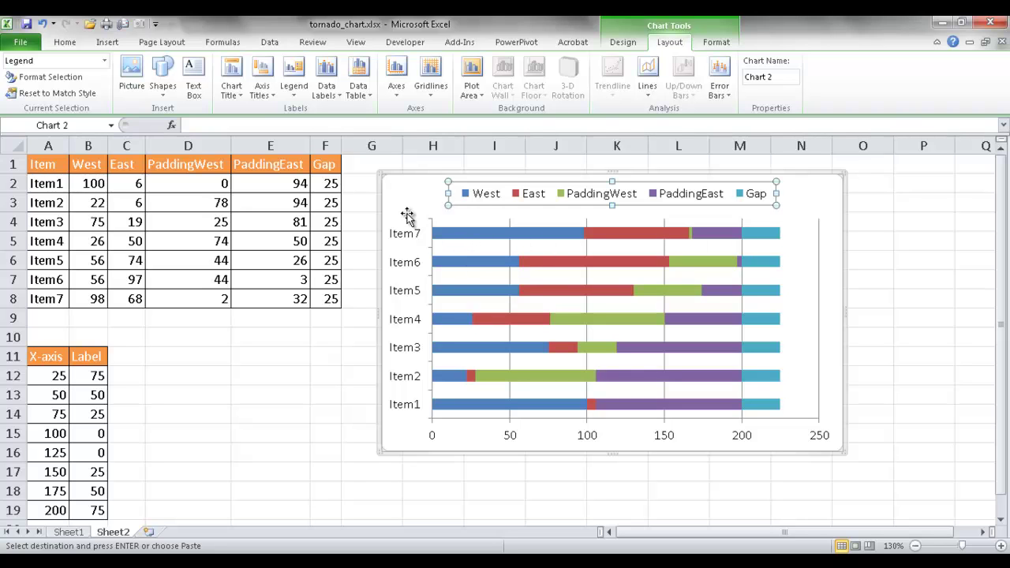
Step: Edit the stacked bar chart's data source and move the PaddingWest series to first place, ahead of West
left_click(436, 224)
right_click(442, 227)
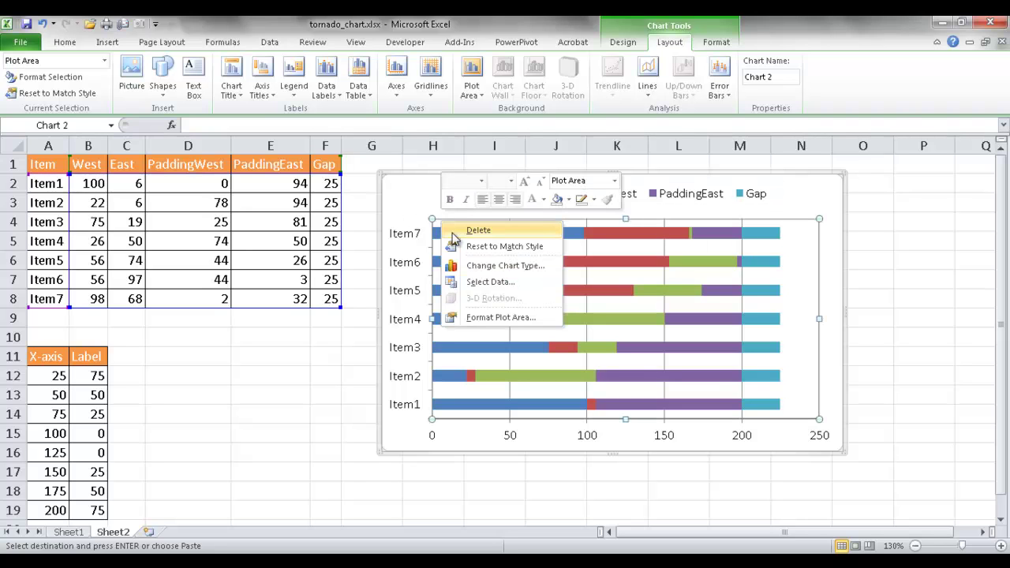
left_click(496, 282)
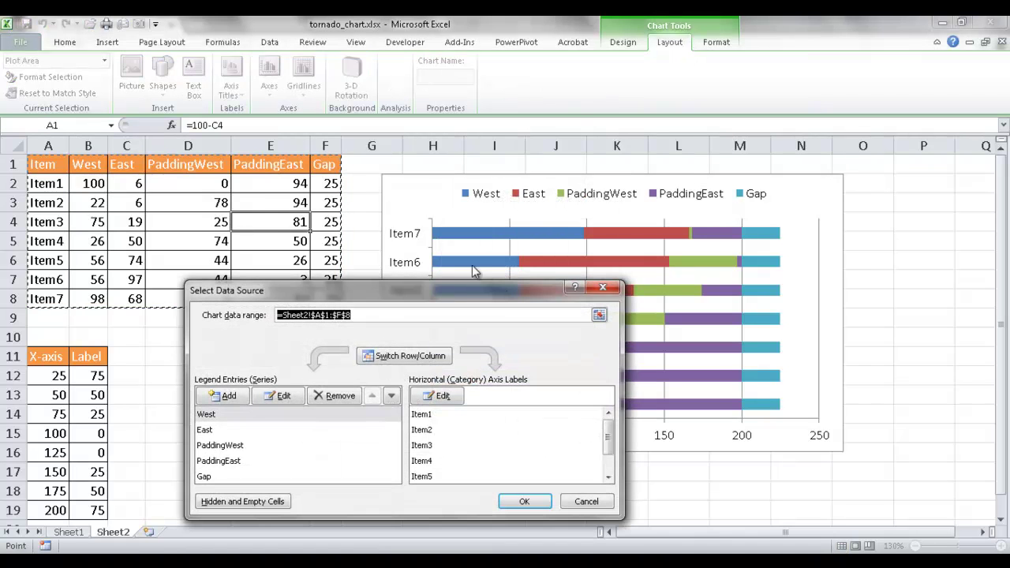
left_click_drag(448, 287, 412, 283)
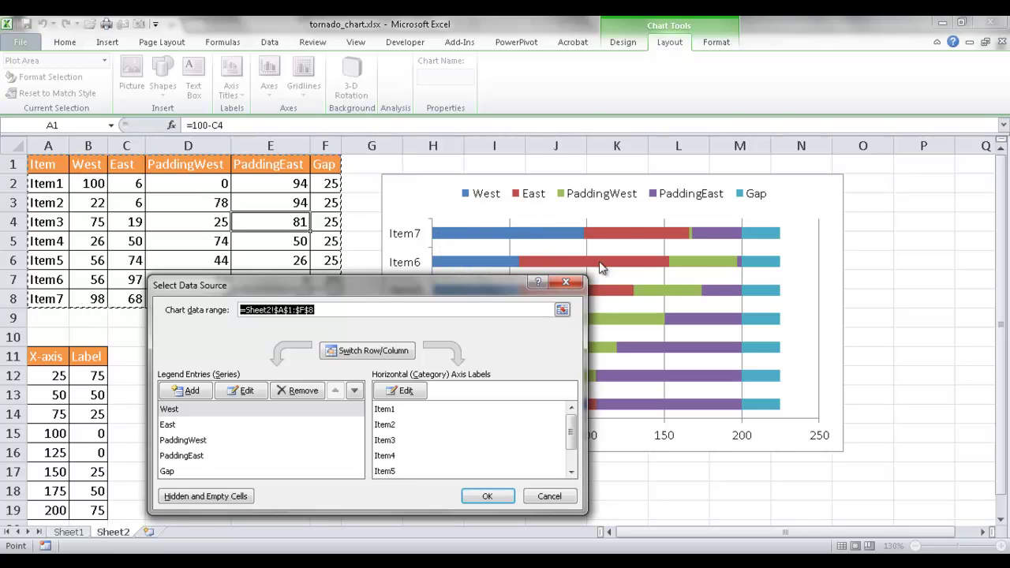
mouse_move(664, 240)
left_click(232, 438)
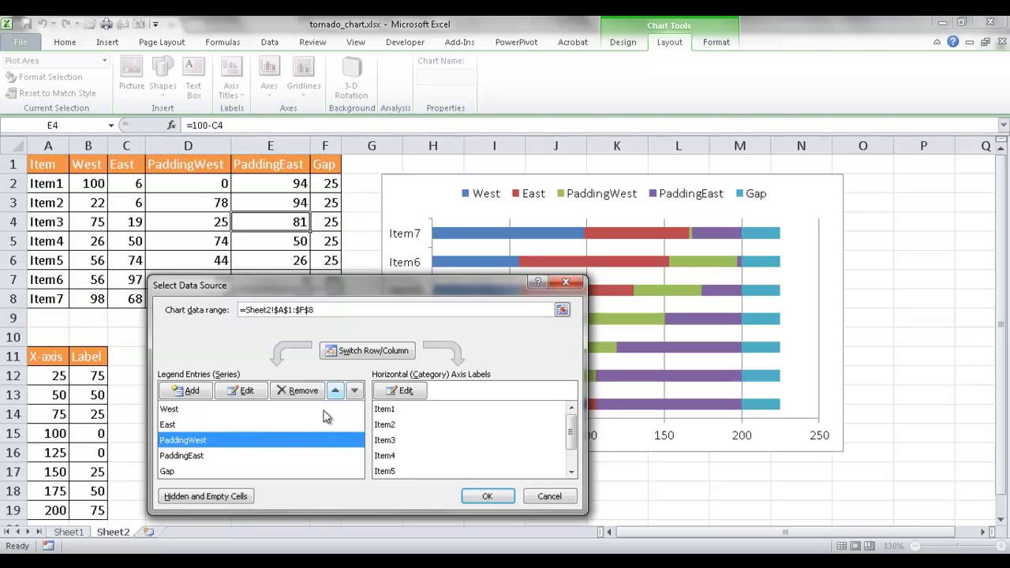
left_click(334, 390)
left_click(334, 390)
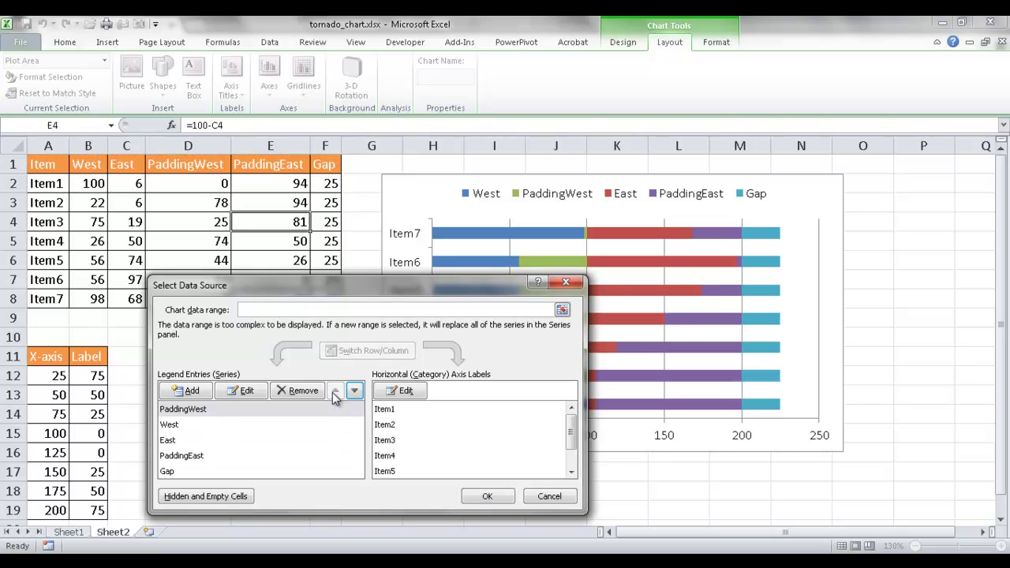
Step: Move the Gap series between West and East in the series order and apply the new order
left_click(169, 473)
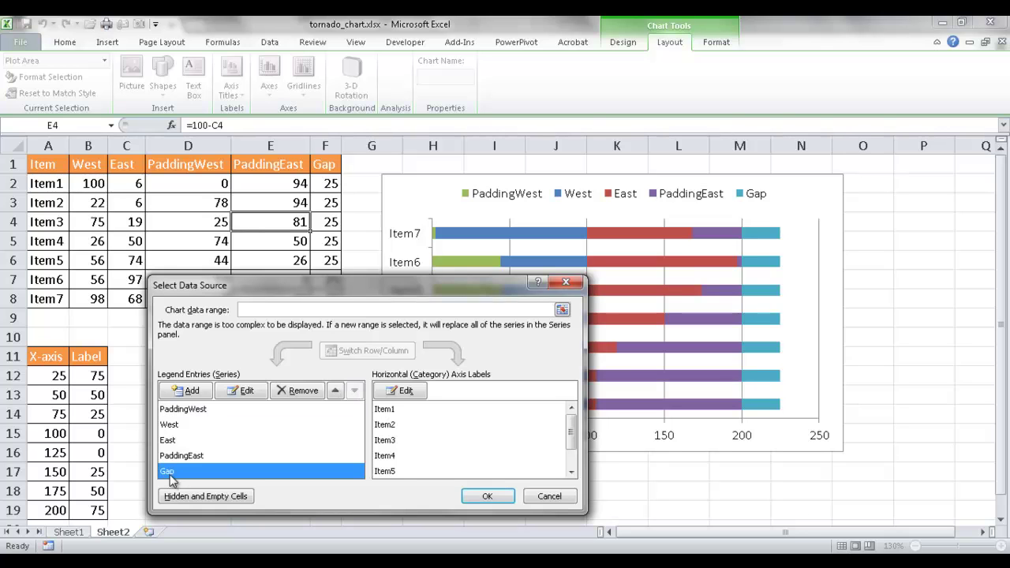
left_click(334, 390)
left_click(334, 390)
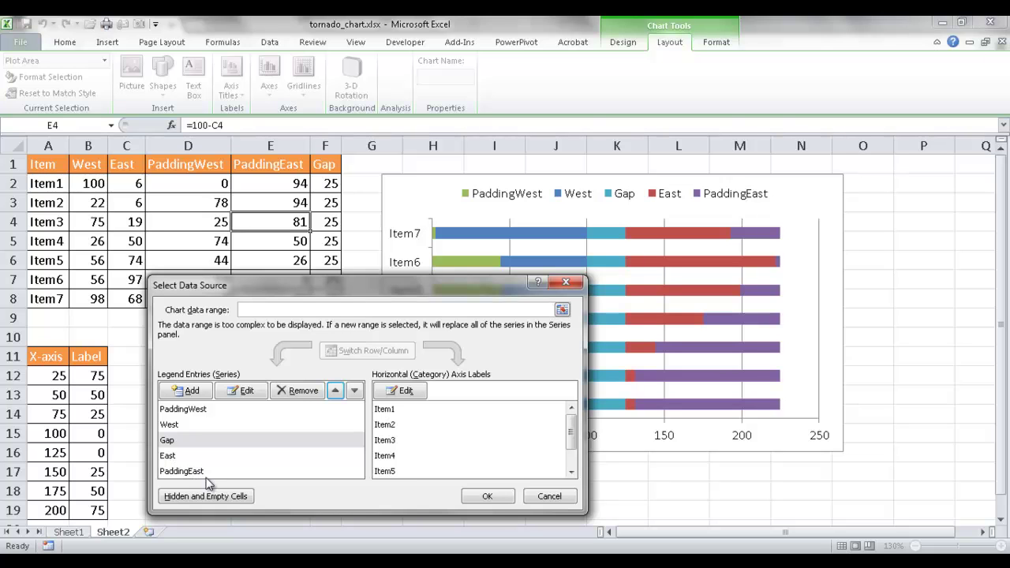
left_click(498, 496)
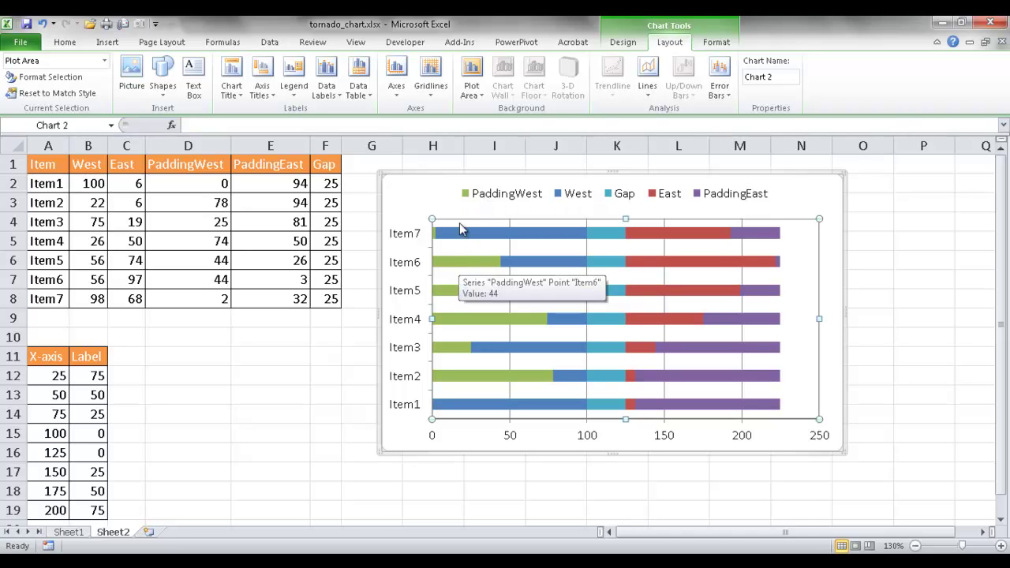
Step: Format the PaddingWest series with no fill and no outline
left_click(460, 270)
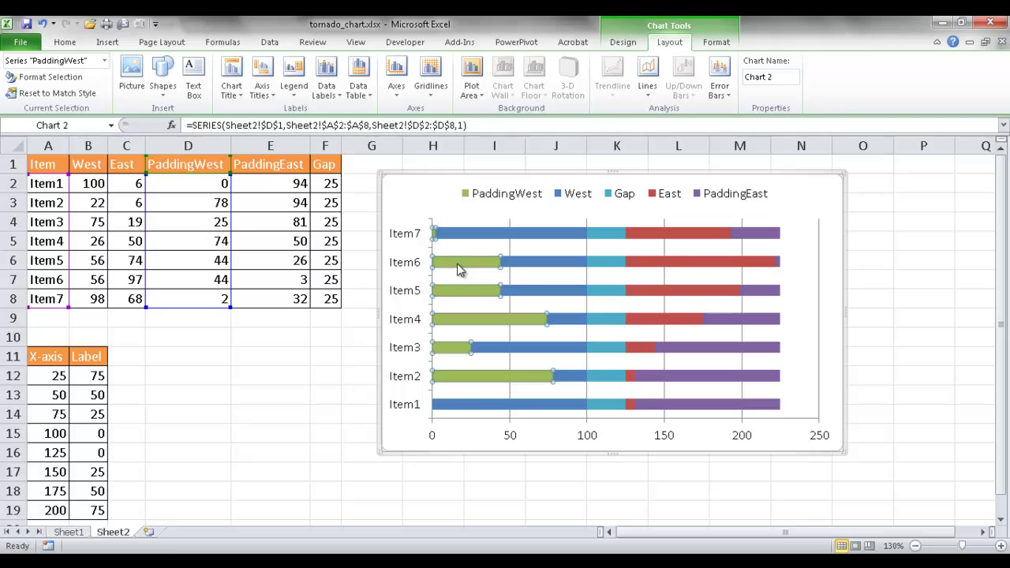
right_click(460, 271)
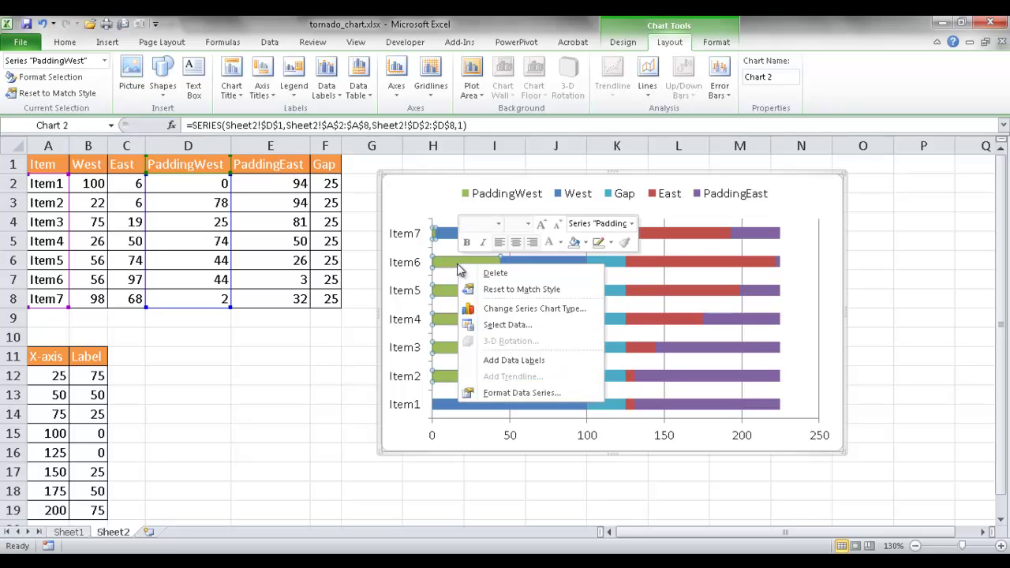
left_click(585, 245)
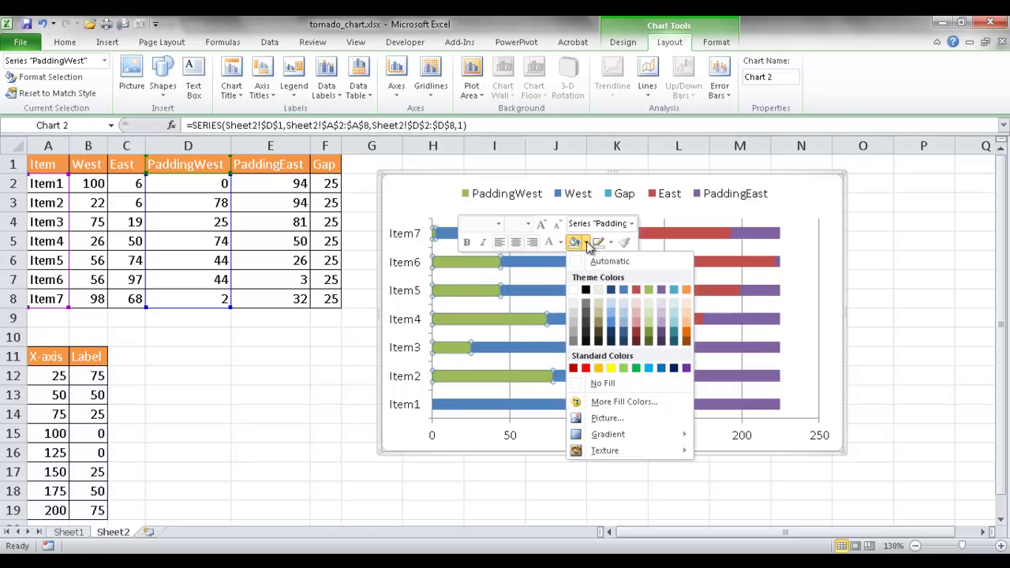
left_click(602, 383)
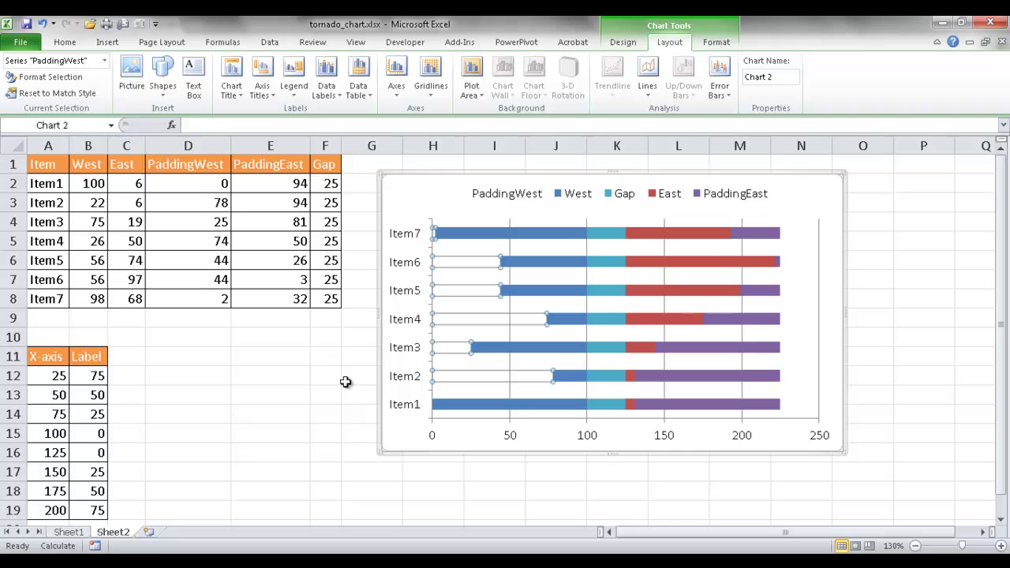
mouse_move(475, 321)
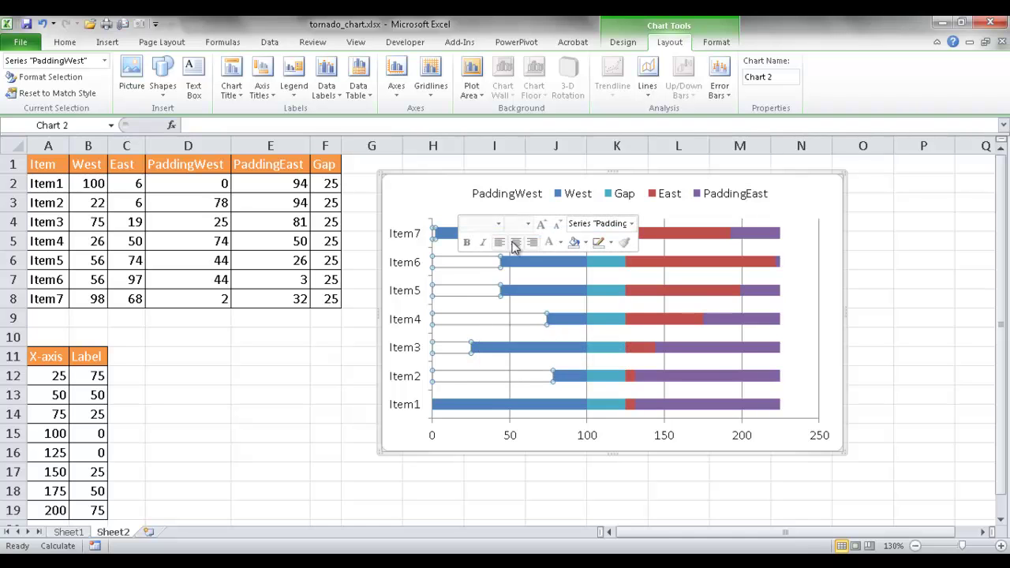
left_click(612, 244)
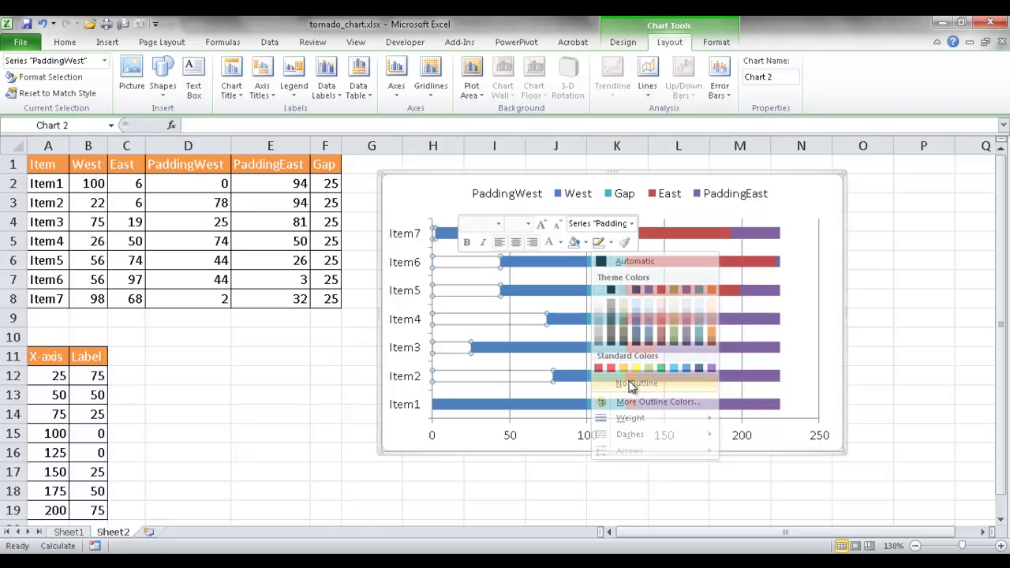
left_click(632, 383)
left_click(614, 470)
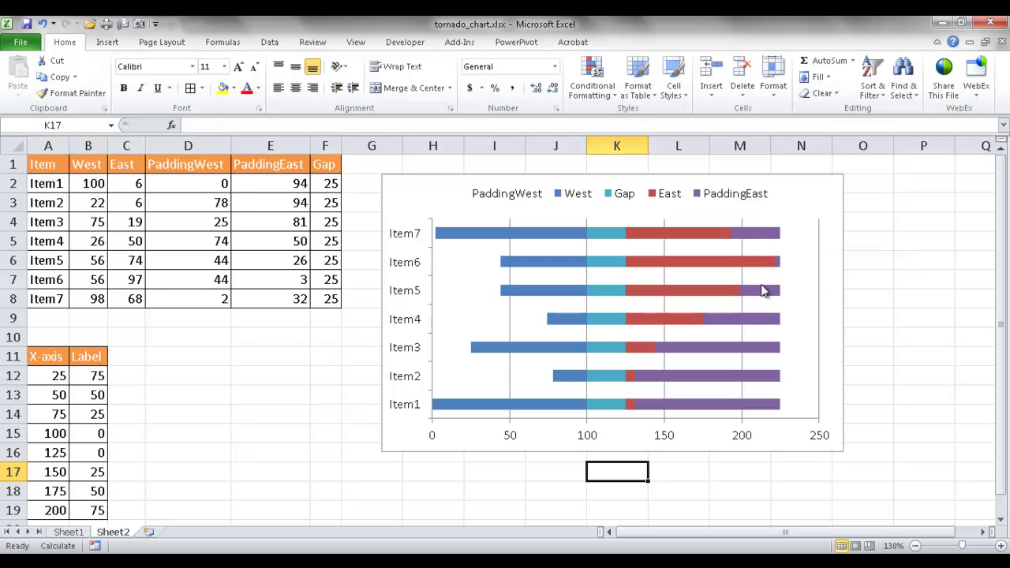
Step: Remove the fill from the PaddingEast series' bars
left_click(756, 327)
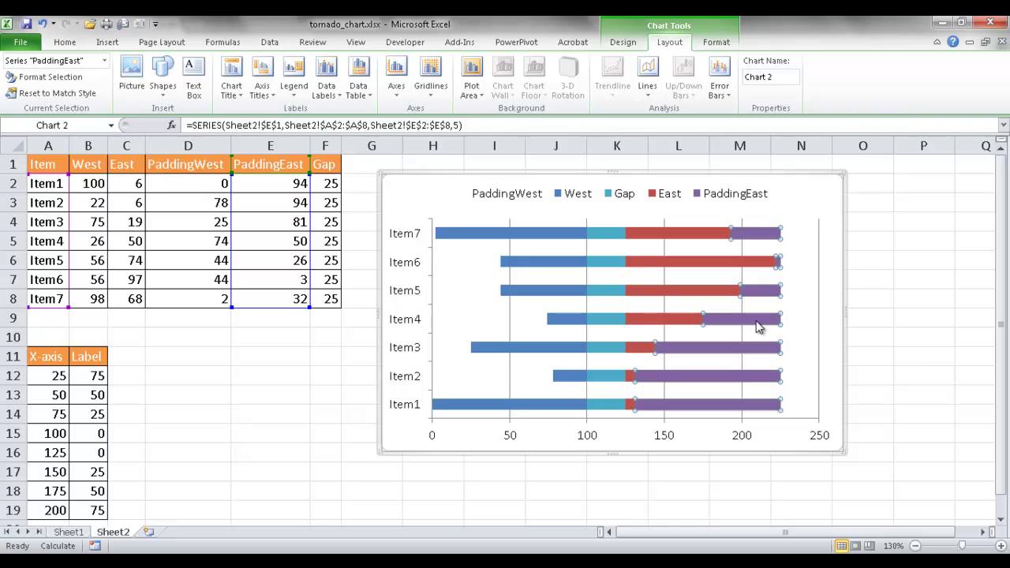
right_click(756, 327)
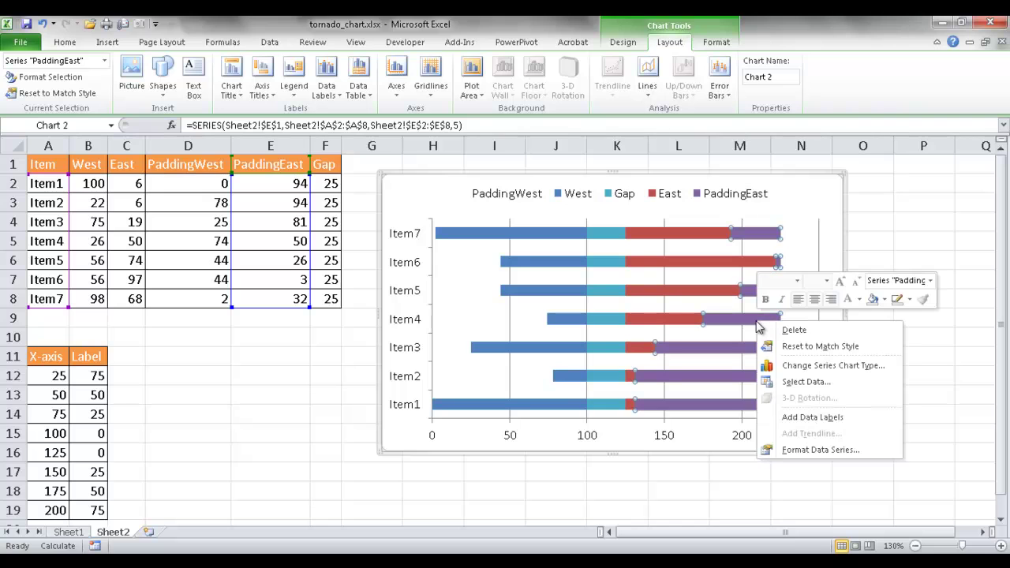
left_click(873, 304)
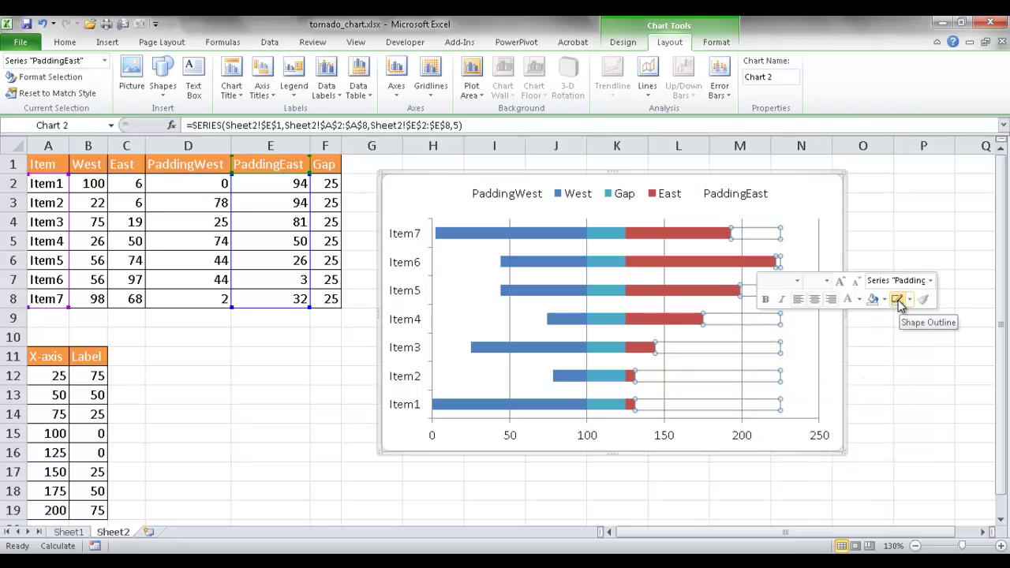
left_click(899, 391)
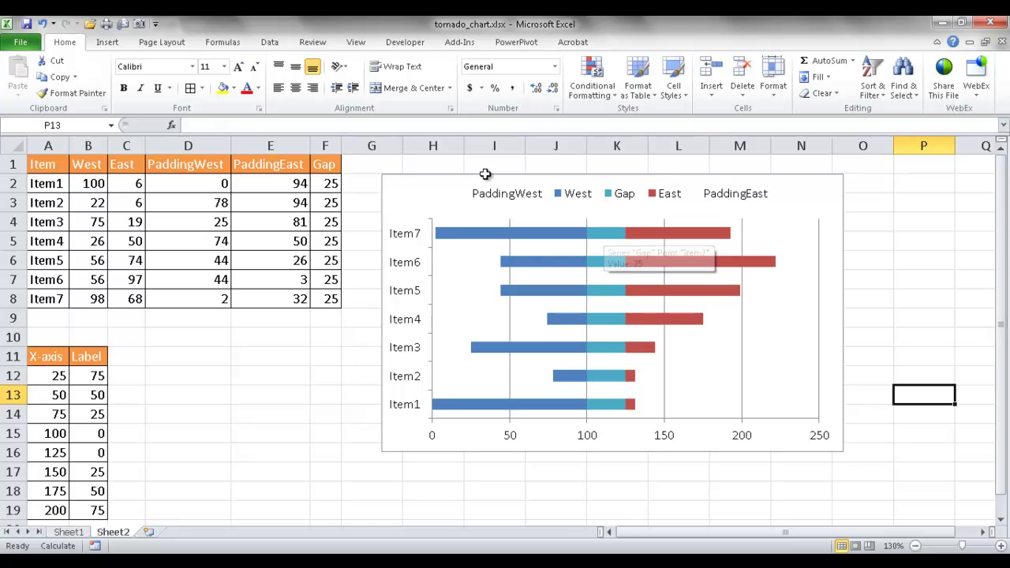
Step: Remove the fill from the Gap series' bars between West and East
left_click(605, 240)
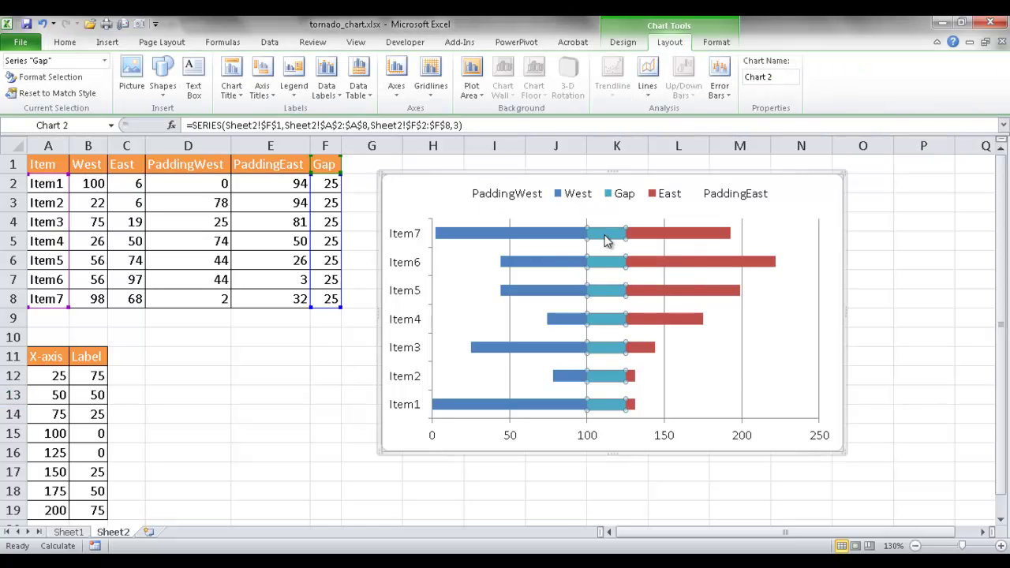
right_click(605, 241)
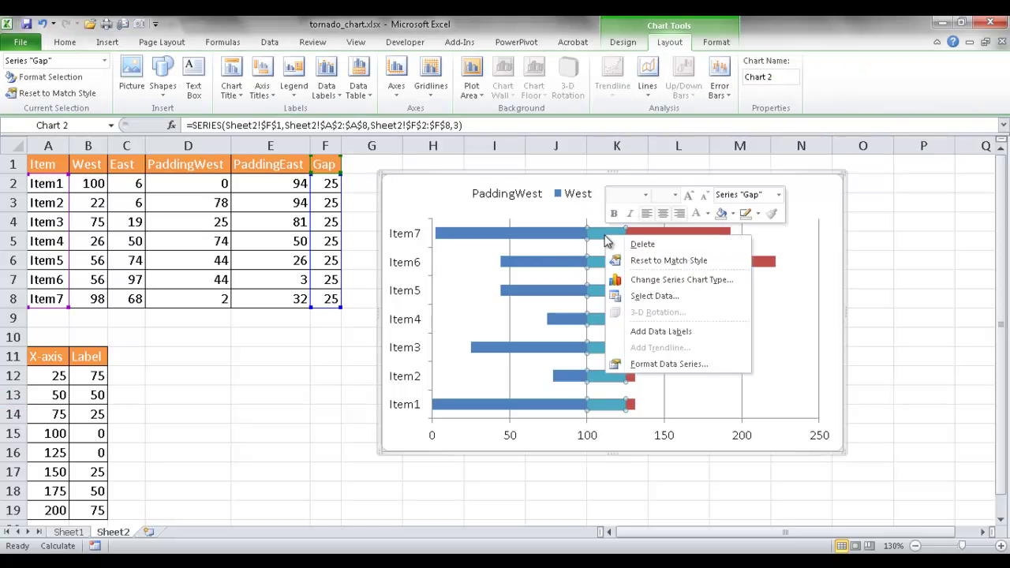
left_click(721, 215)
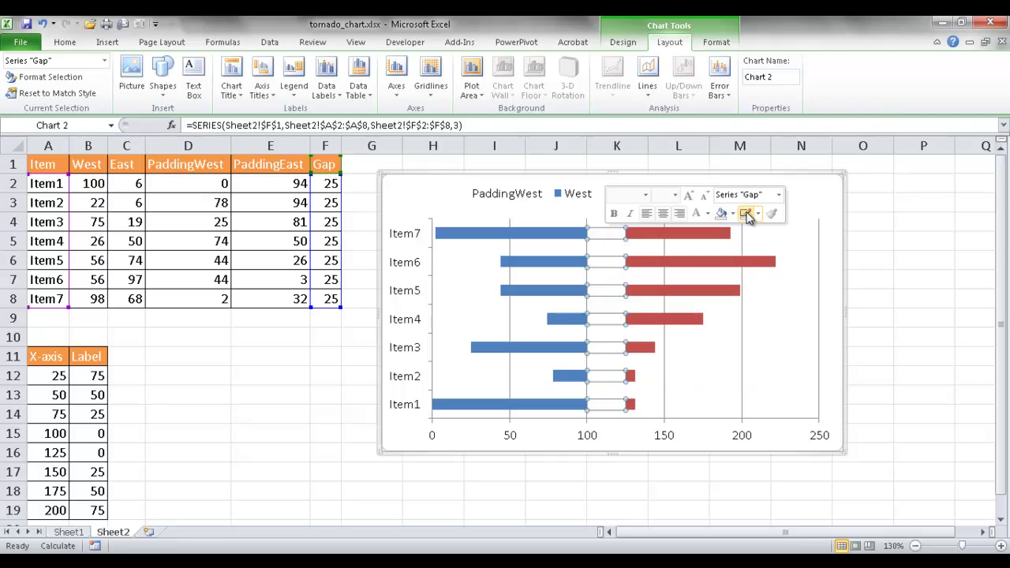
left_click(881, 269)
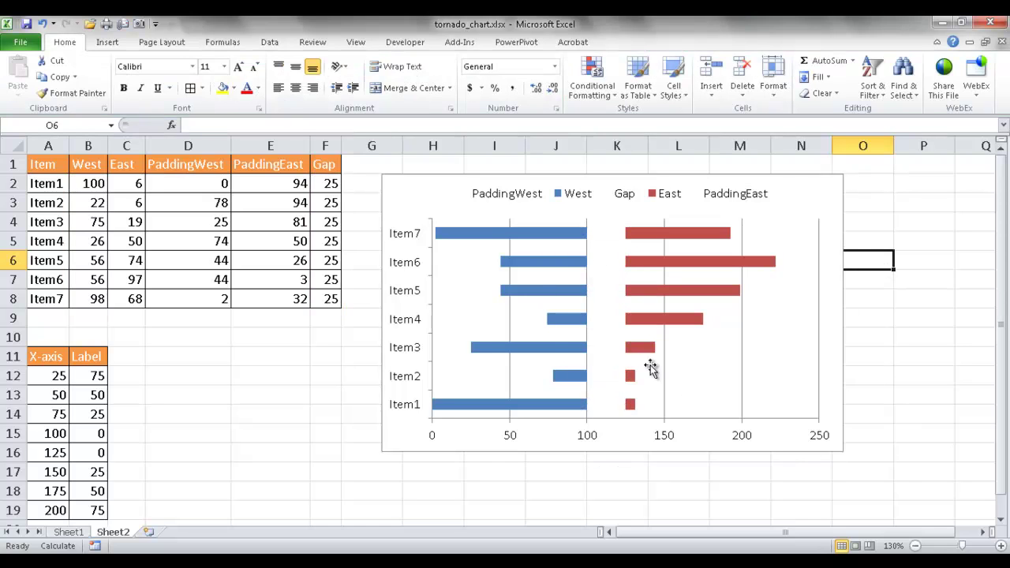
Step: Delete the chart's vertical gridlines
left_click(742, 377)
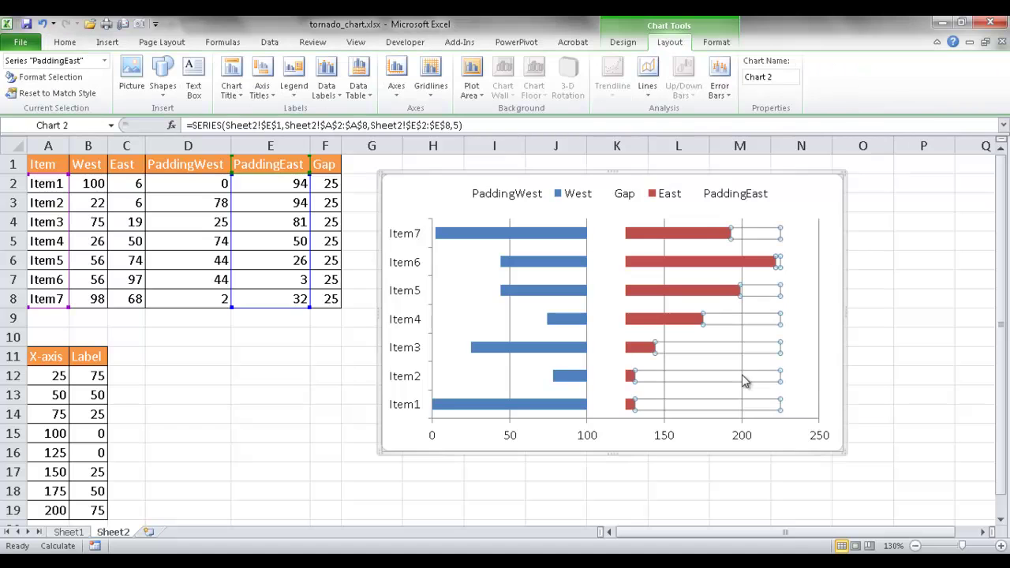
left_click(510, 332)
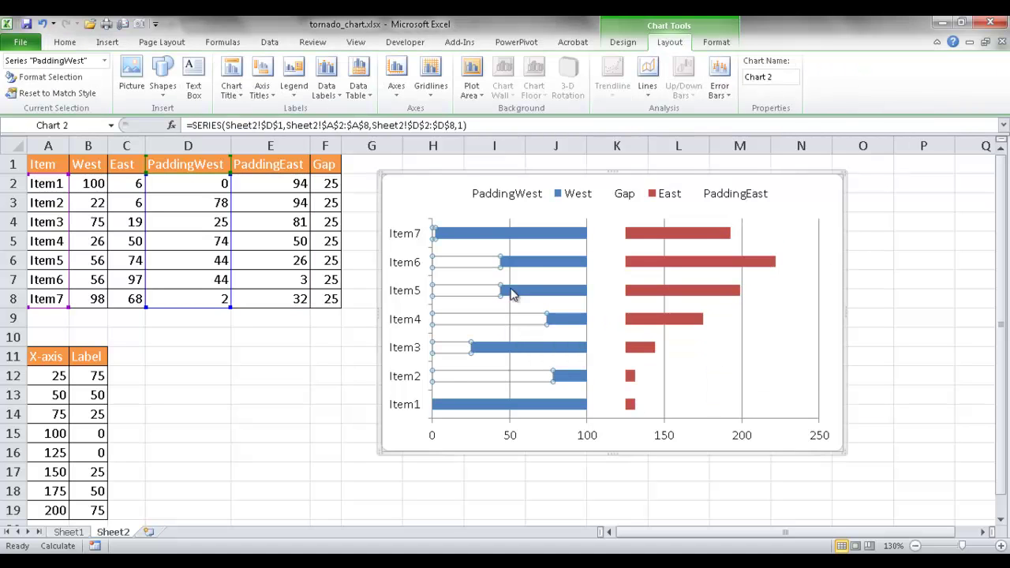
left_click(819, 234)
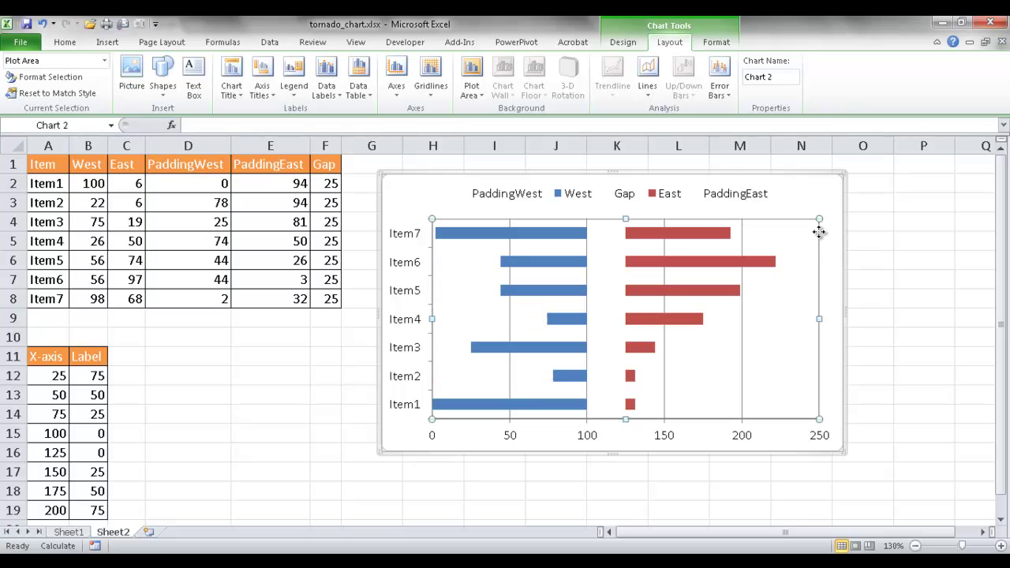
left_click(743, 302)
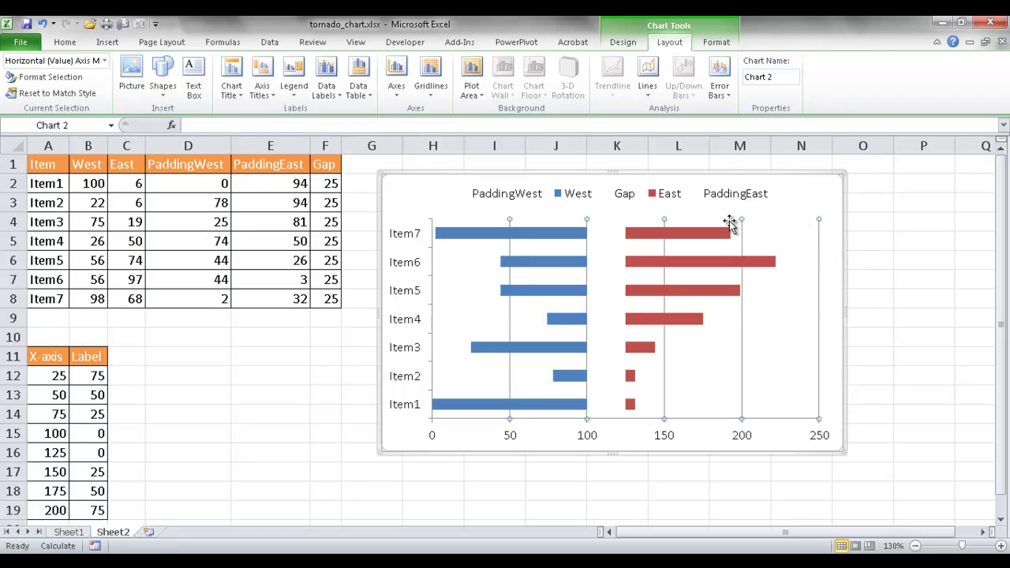
key("Delete")
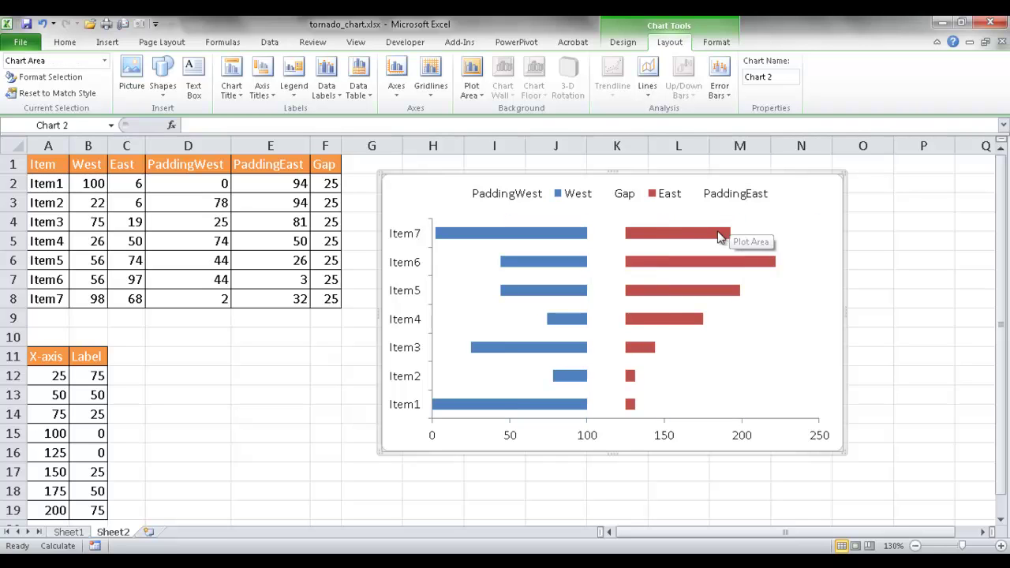
Step: Add data labels to the unfilled Gap series in the middle of the chart
left_click(607, 237)
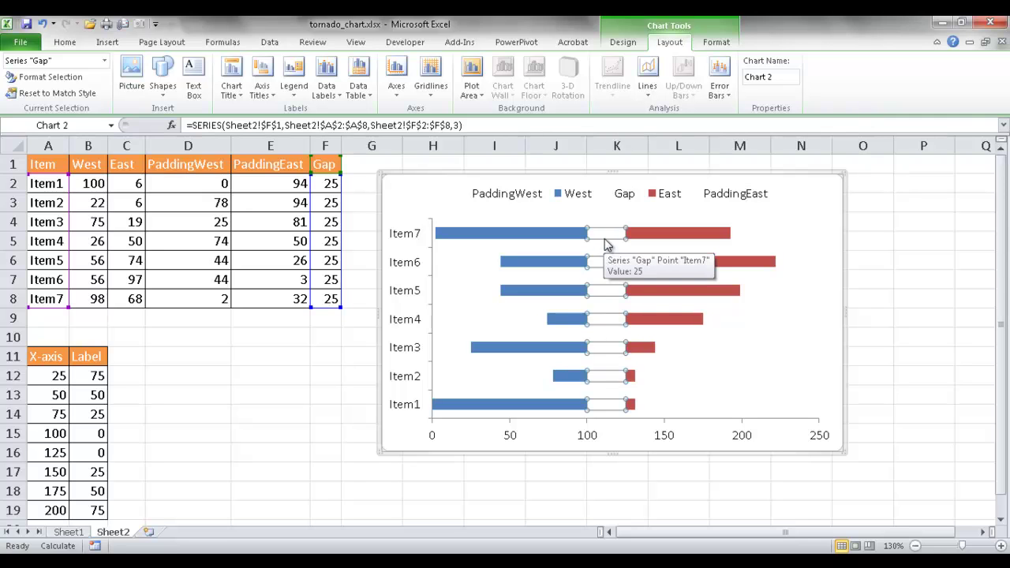
right_click(605, 238)
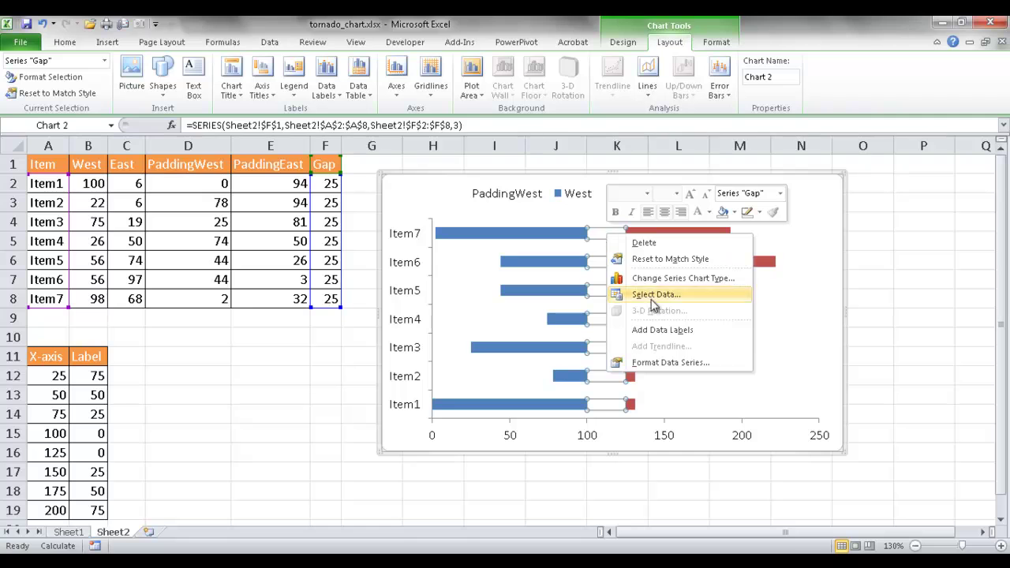
left_click(696, 333)
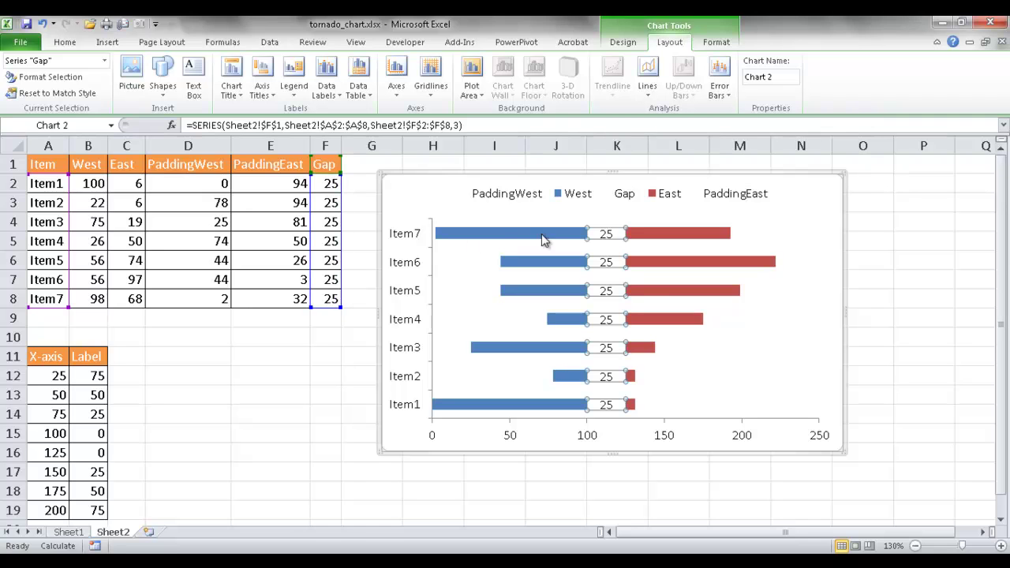
right_click(612, 233)
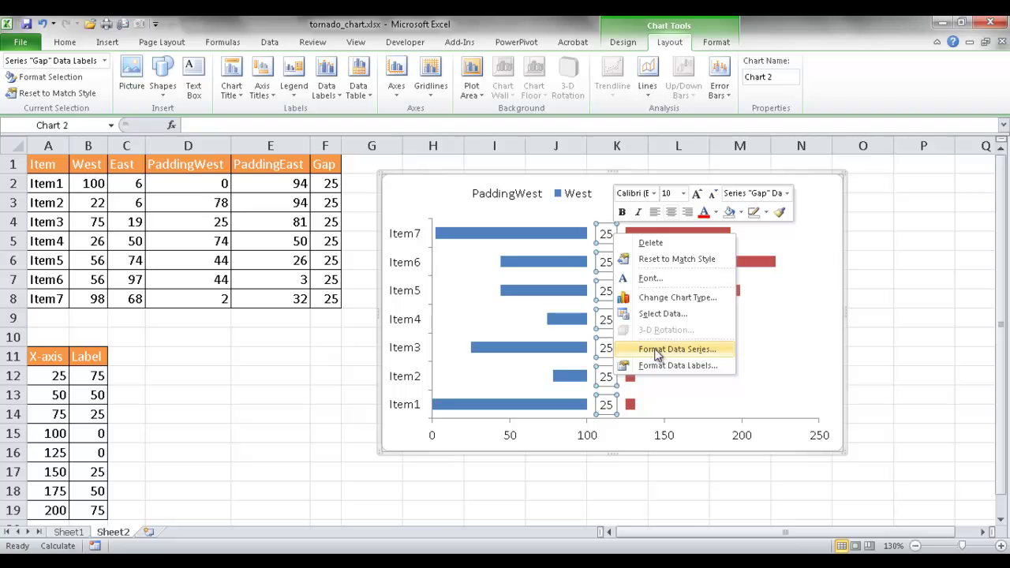
left_click(657, 351)
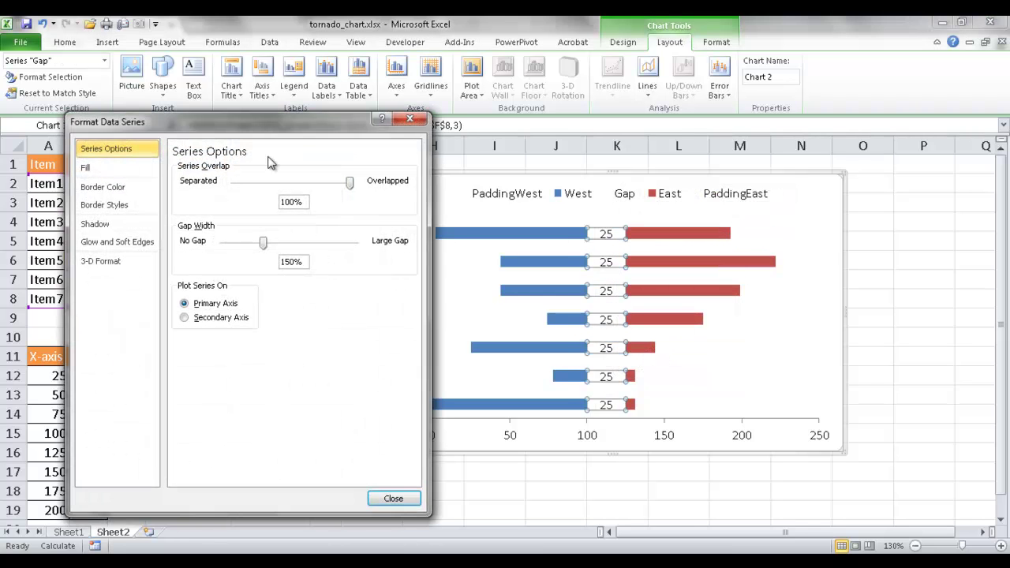
left_click(393, 499)
Step: Make the Gap series' data labels show the category name instead of the value
right_click(605, 292)
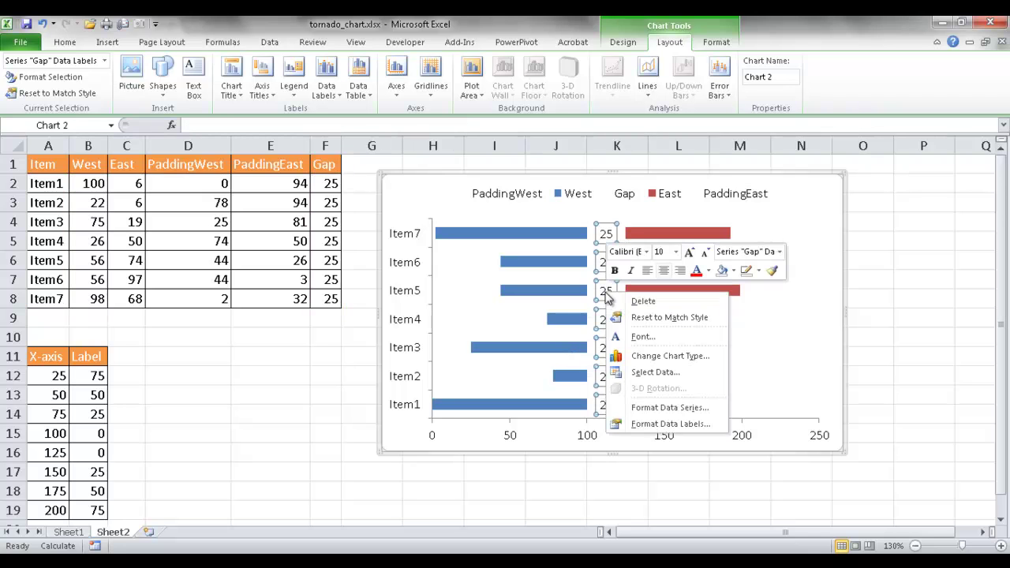
left_click(666, 426)
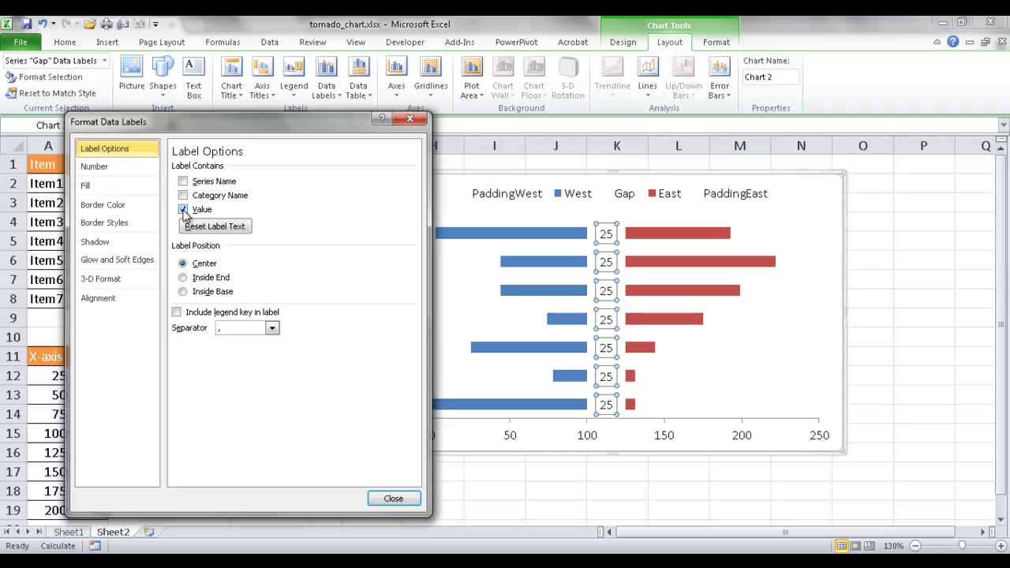
left_click(183, 210)
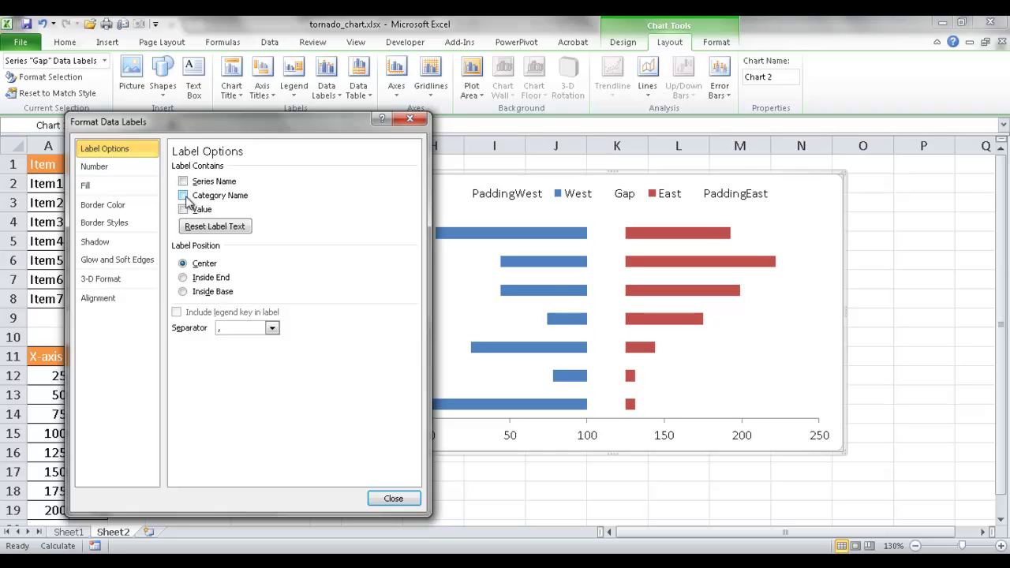
left_click(184, 196)
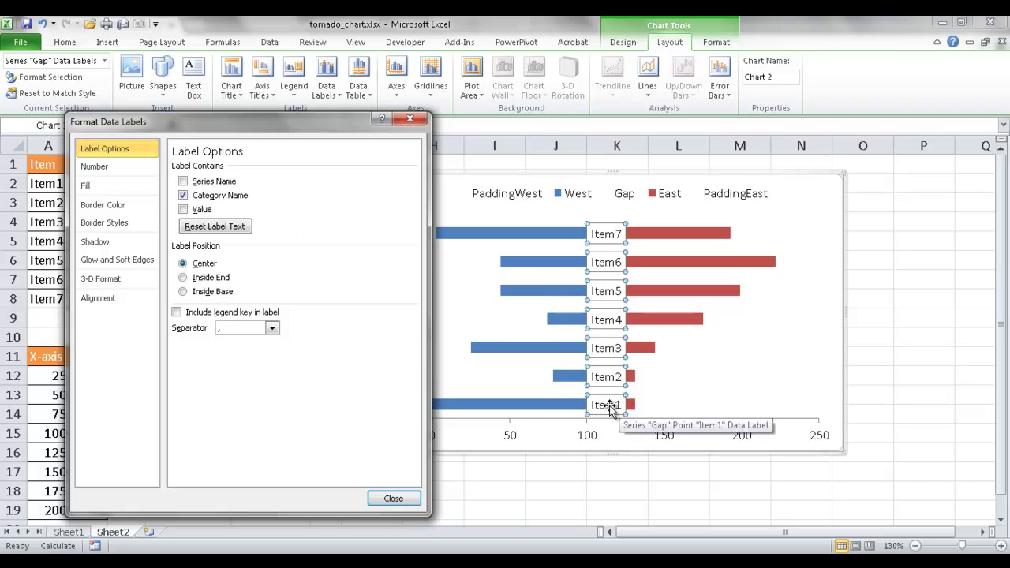
left_click(393, 496)
Step: Hide the chart's vertical category axis by setting its axis labels to None and its line color to No line
left_click(400, 359)
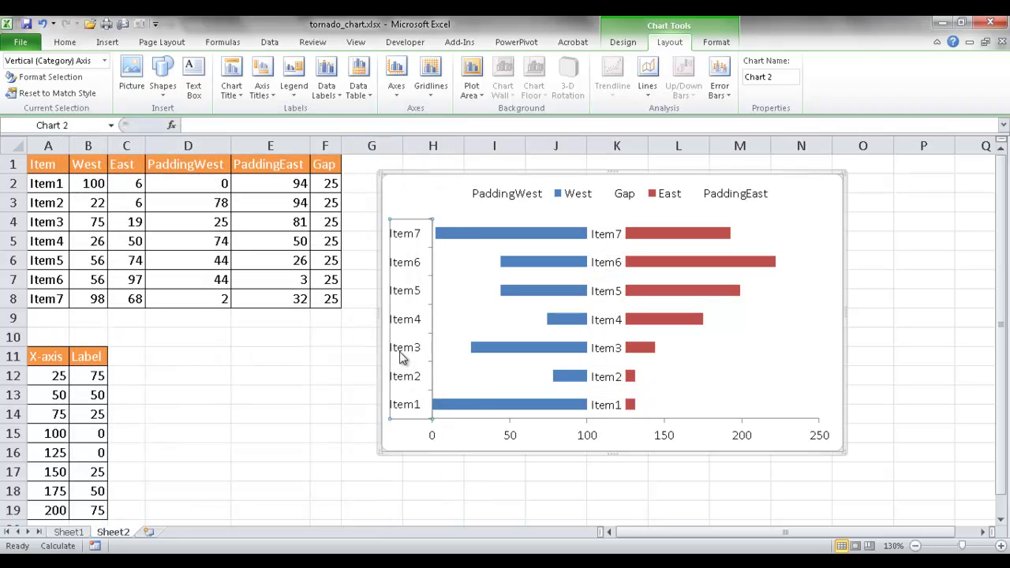
right_click(408, 295)
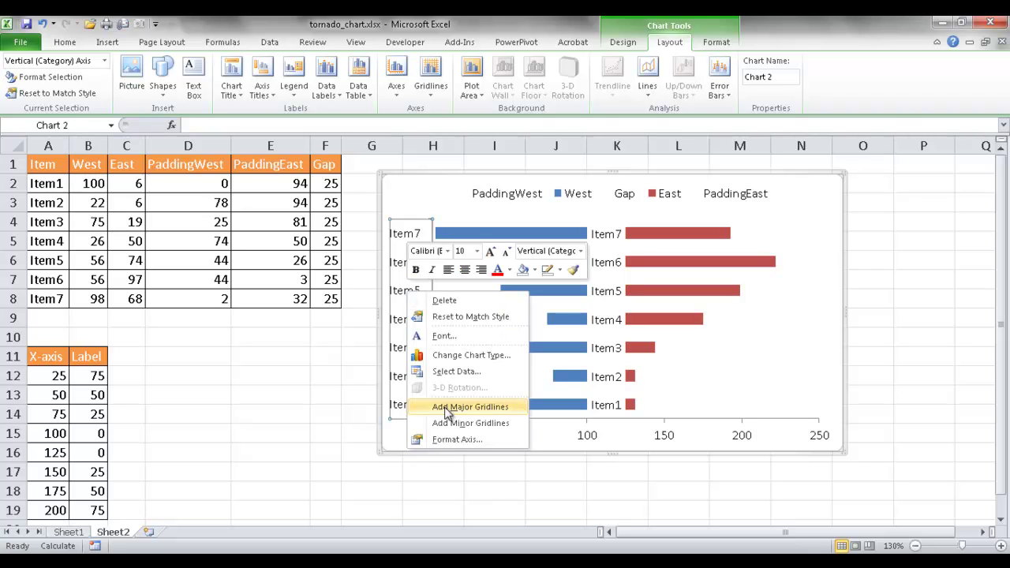
left_click(460, 441)
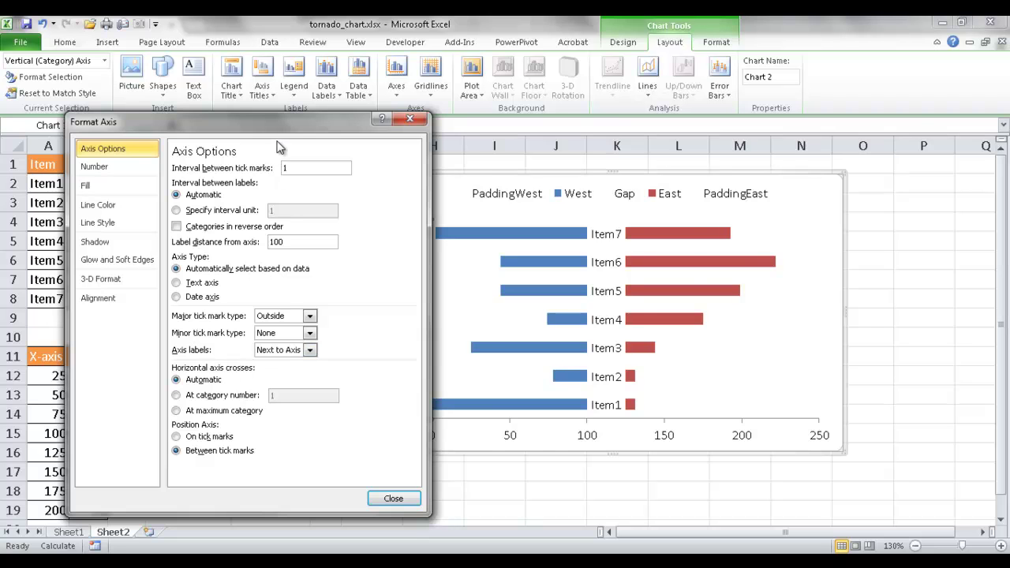
left_click_drag(292, 128, 744, 96)
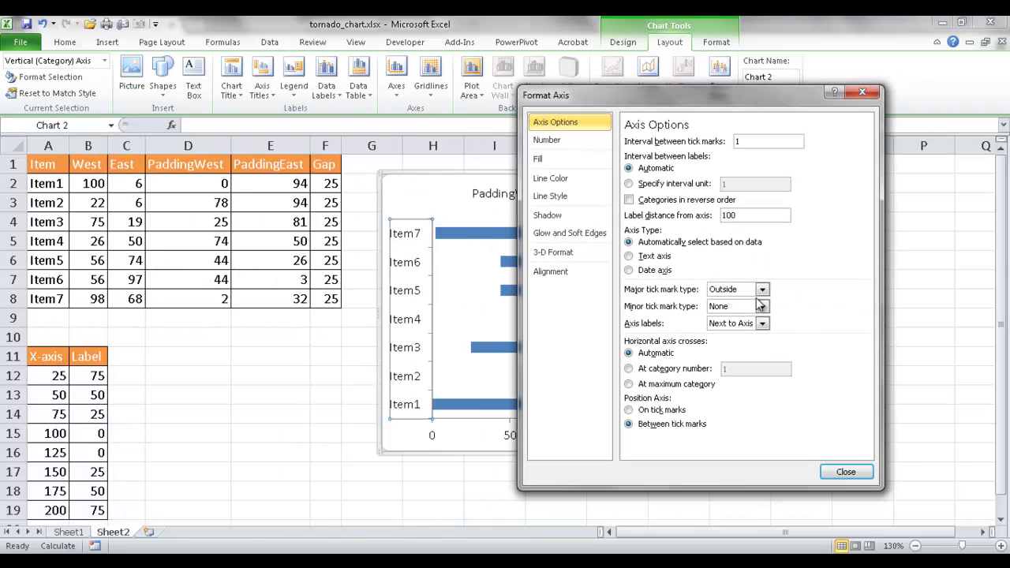
left_click(762, 324)
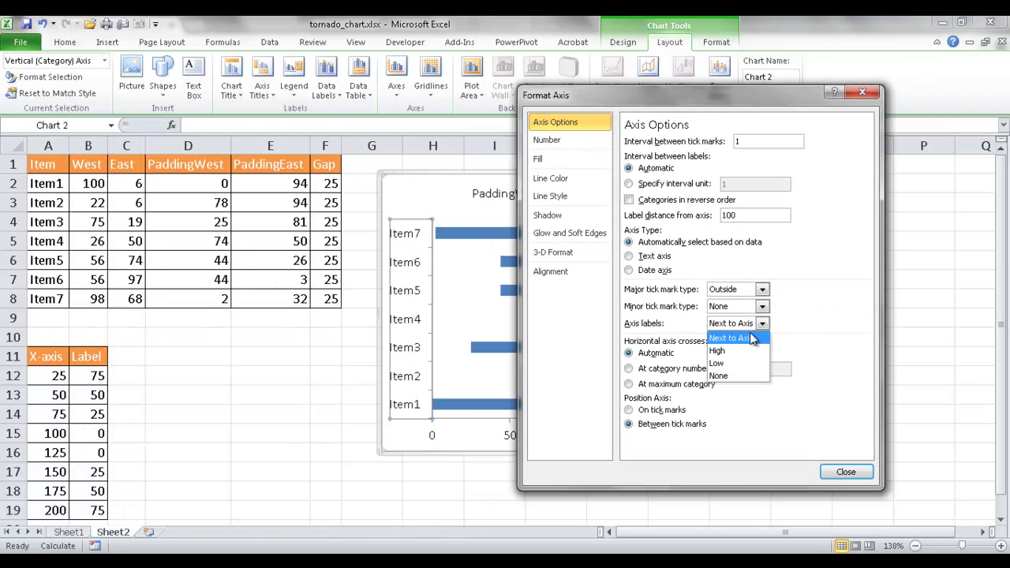
left_click(722, 376)
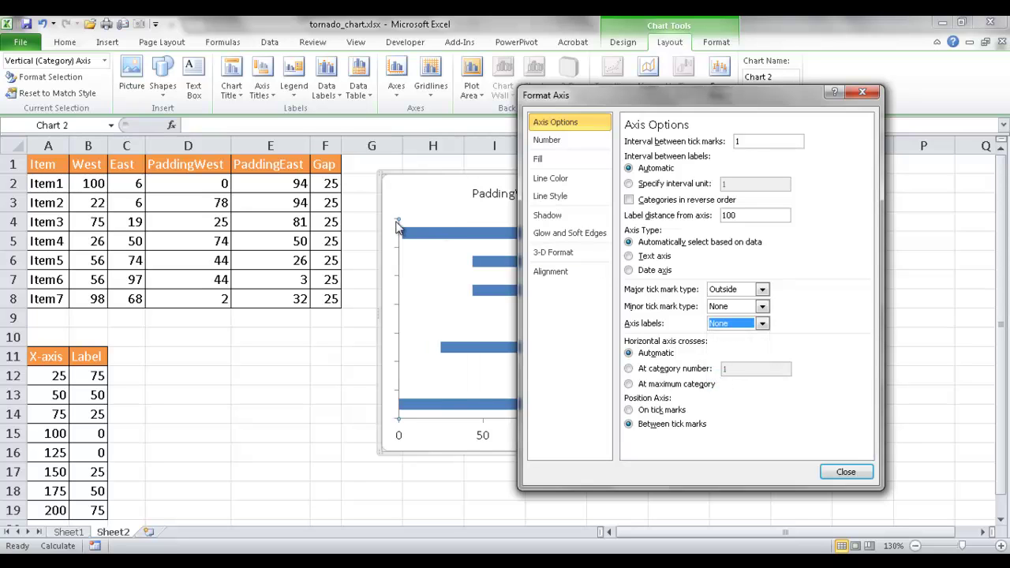
left_click(556, 180)
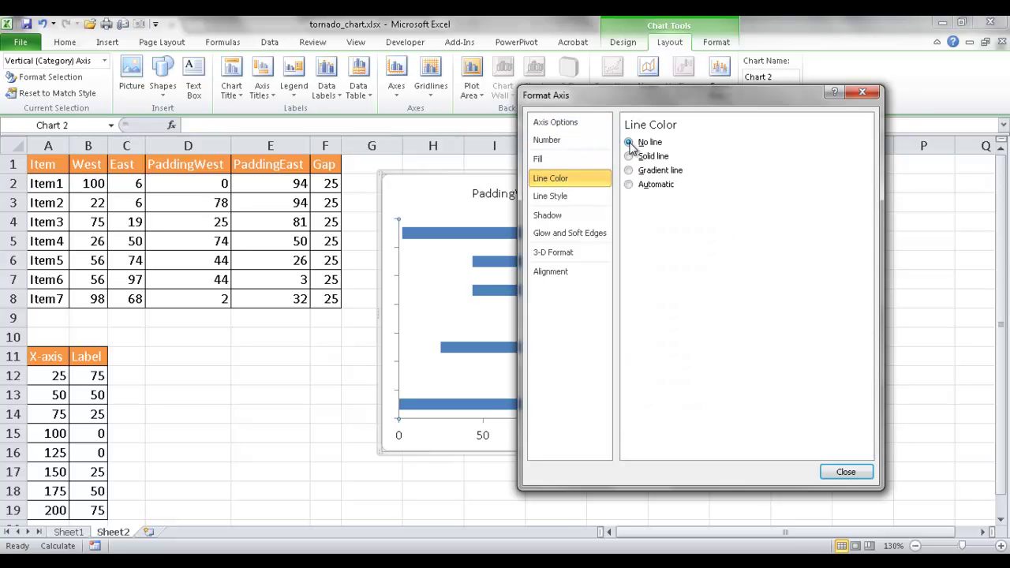
left_click(844, 472)
Step: Deselect the chart and recalculate the worksheet to refresh the West and East figures
left_click(703, 509)
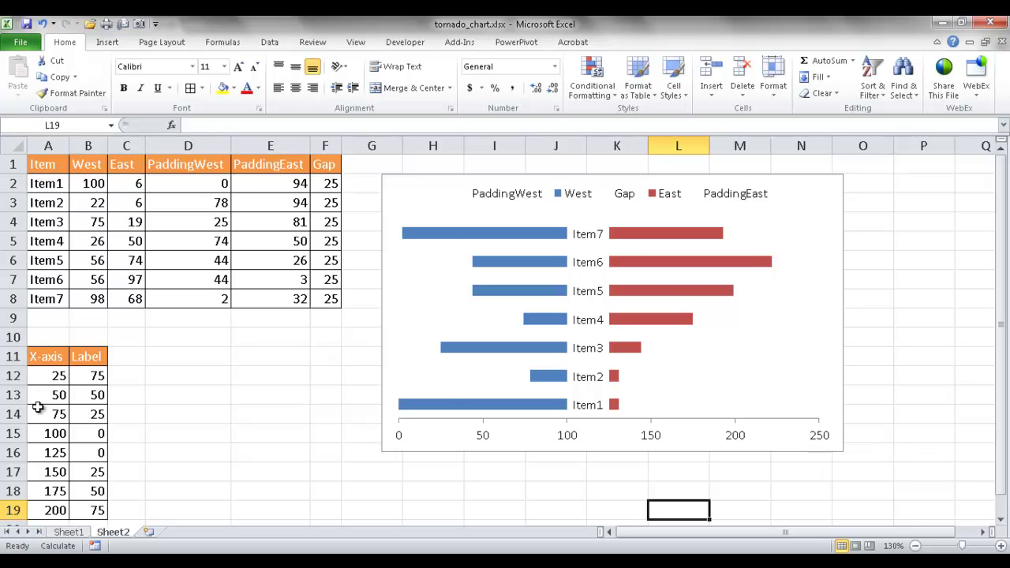
key("F9")
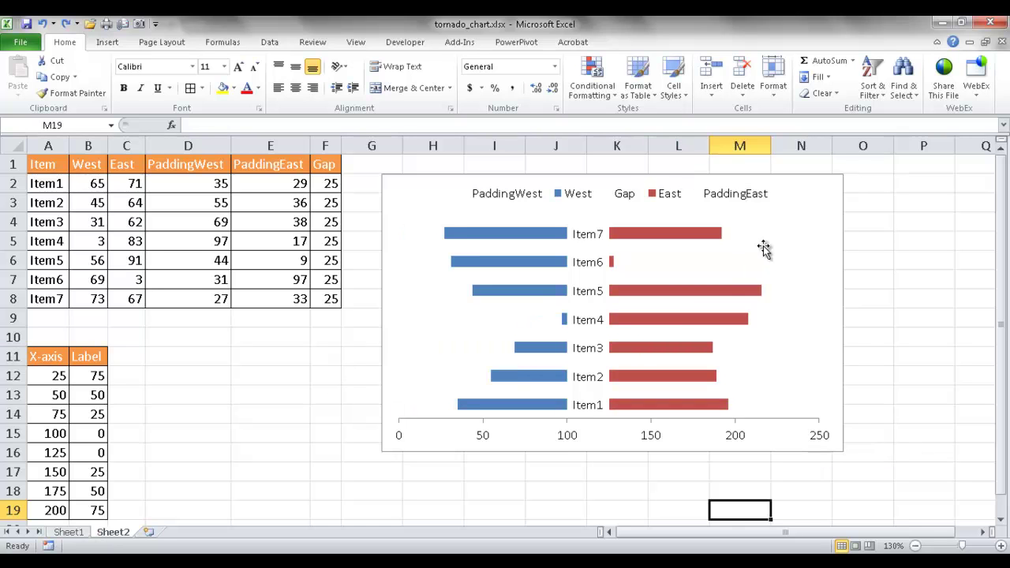
Step: Add a series to the chart named from cell A11 with the values in A12:A19
left_click(766, 248)
left_click(625, 42)
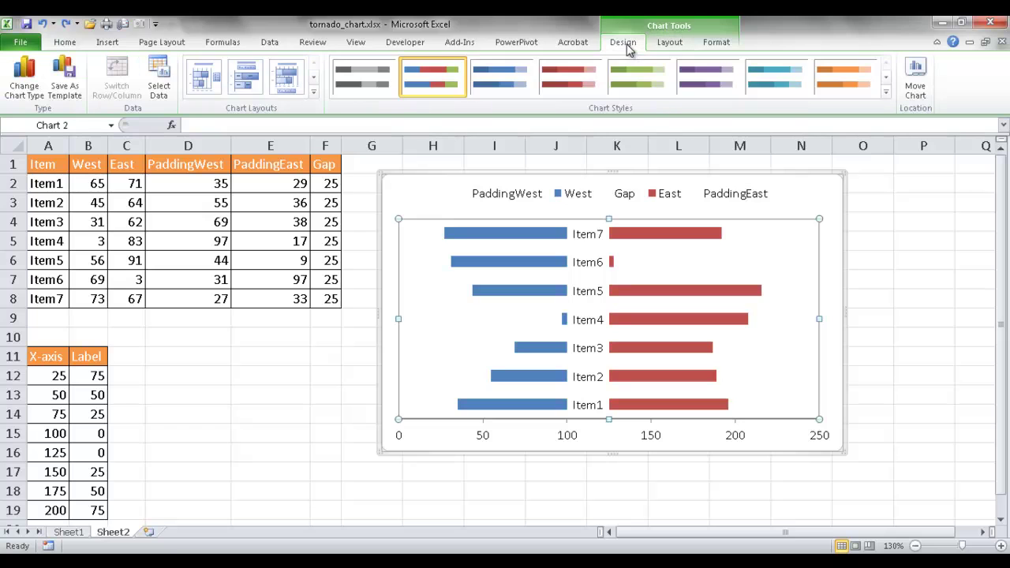
left_click(159, 77)
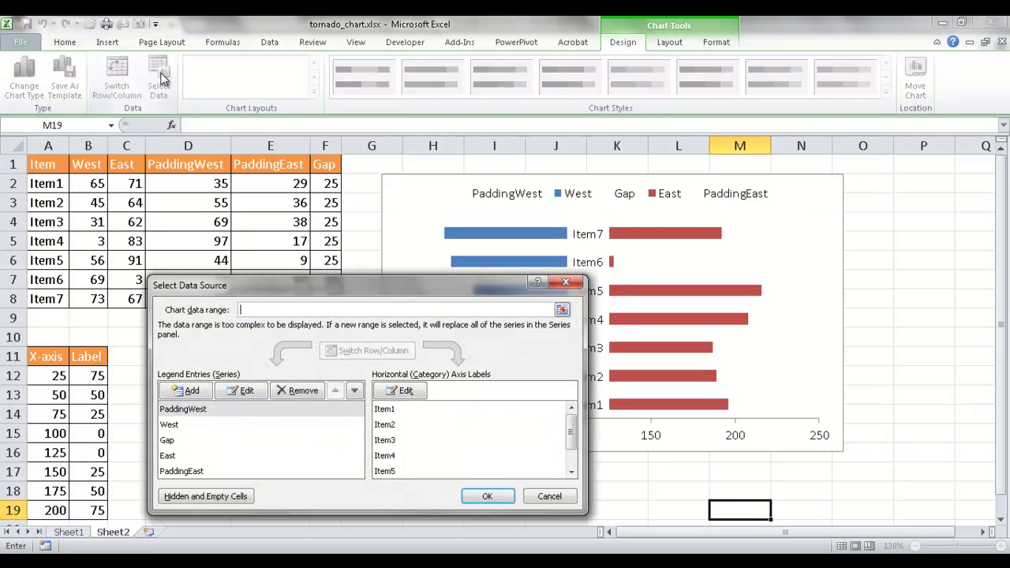
left_click(187, 391)
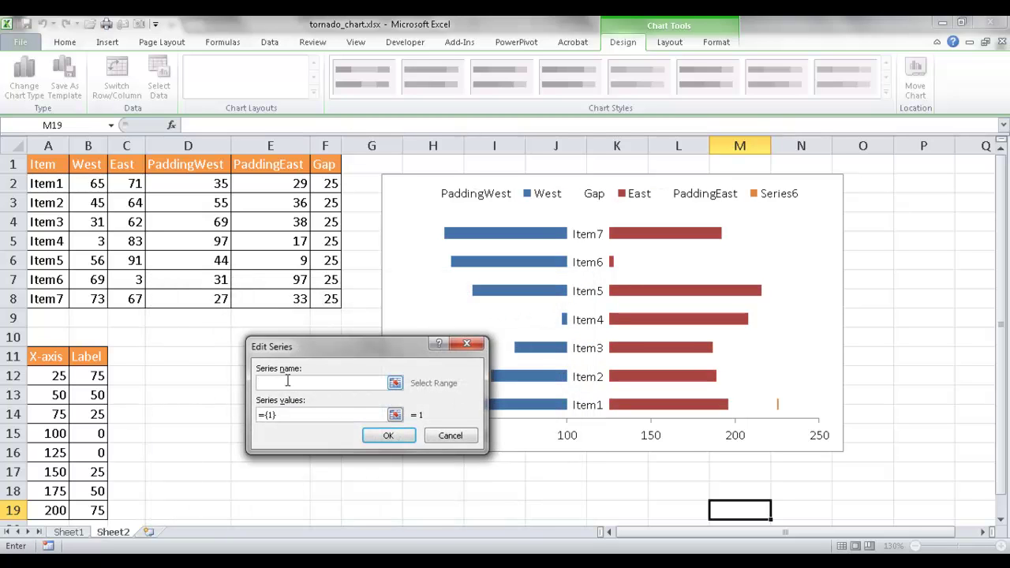
left_click(48, 356)
left_click_drag(322, 417, 165, 414)
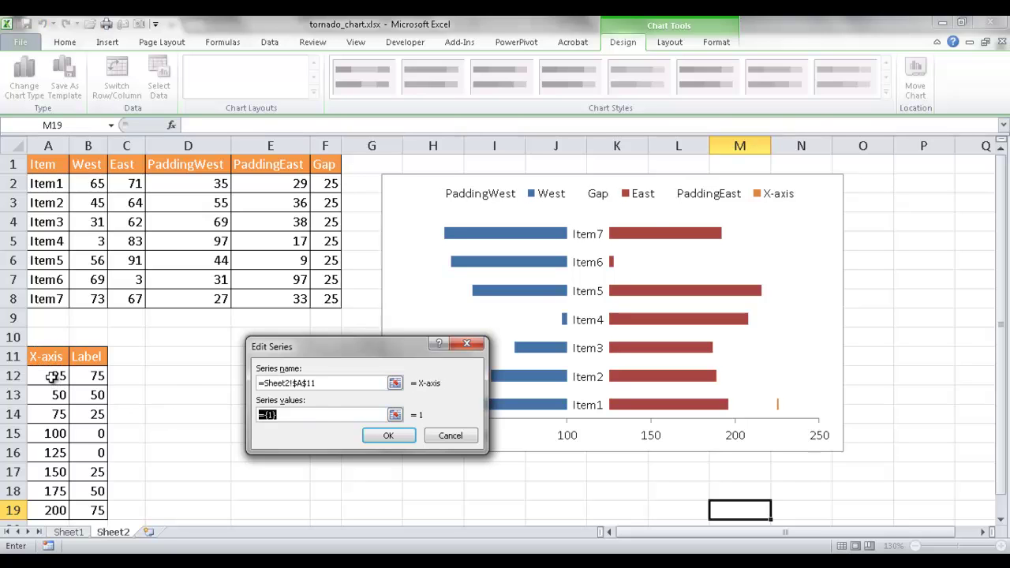
left_click_drag(49, 375, 48, 511)
left_click(389, 438)
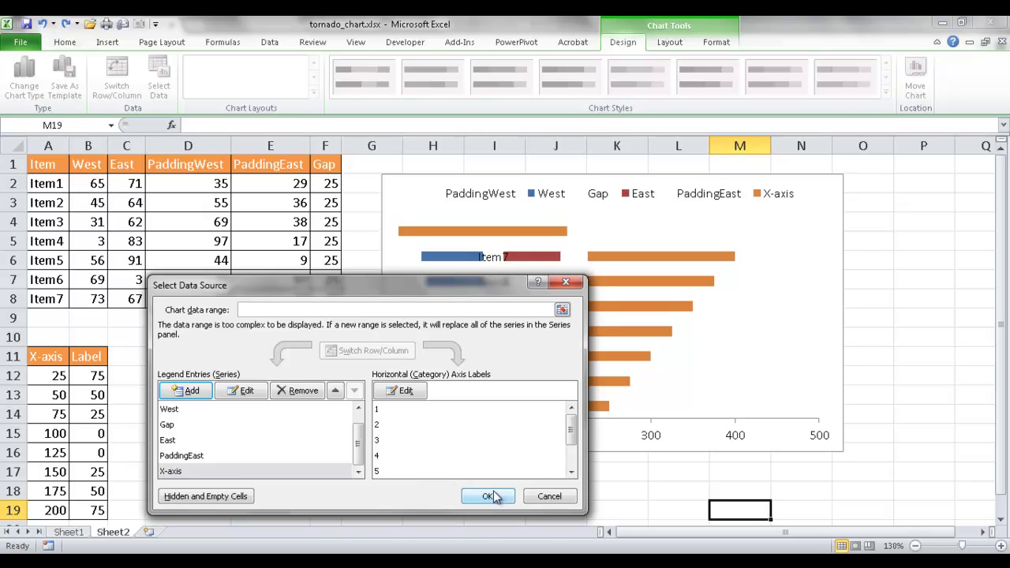
left_click(487, 497)
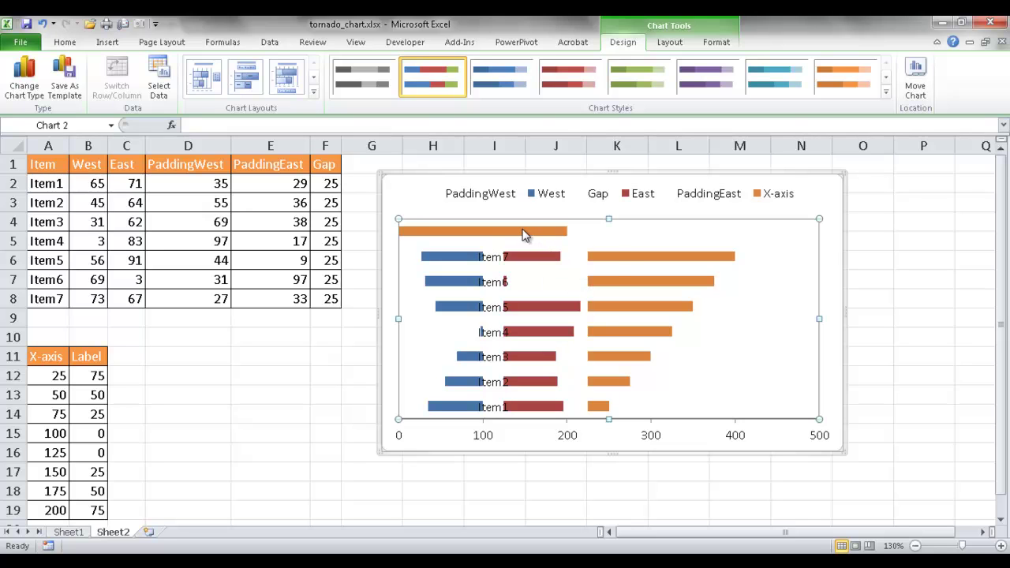
Step: Change the X-axis series' chart type to Scatter with only Markers
mouse_move(522, 235)
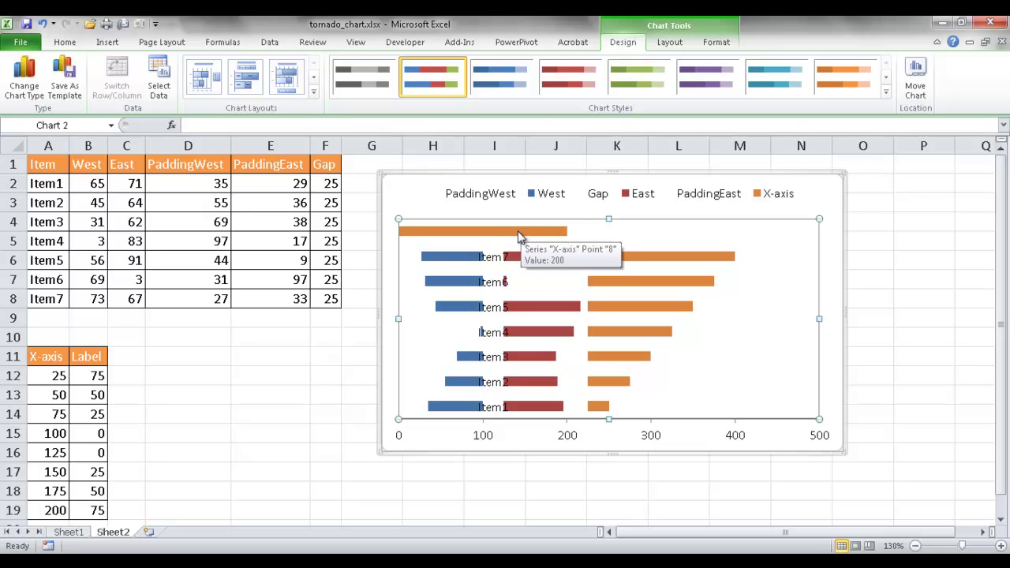
left_click(516, 232)
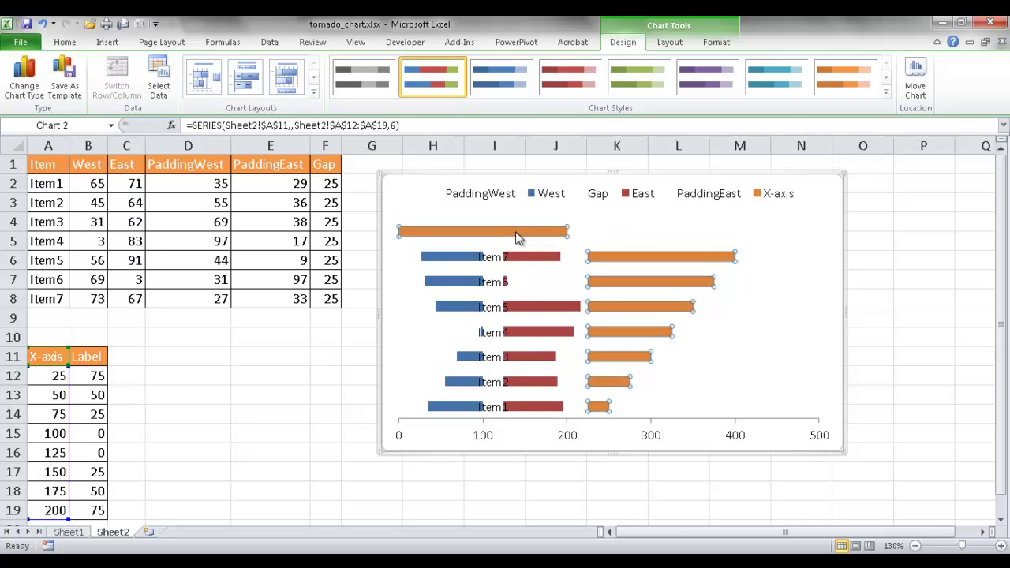
right_click(515, 231)
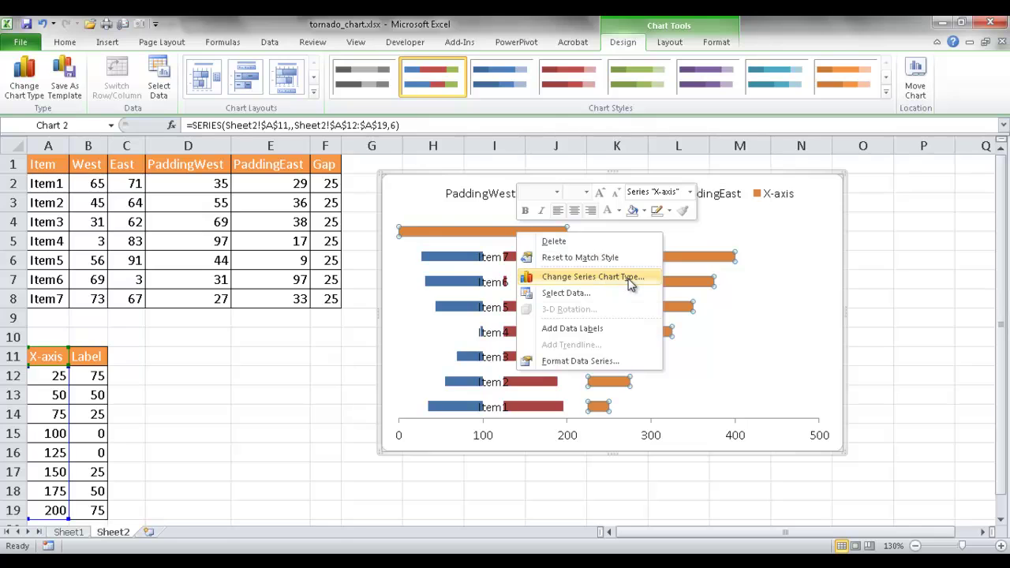
left_click(601, 277)
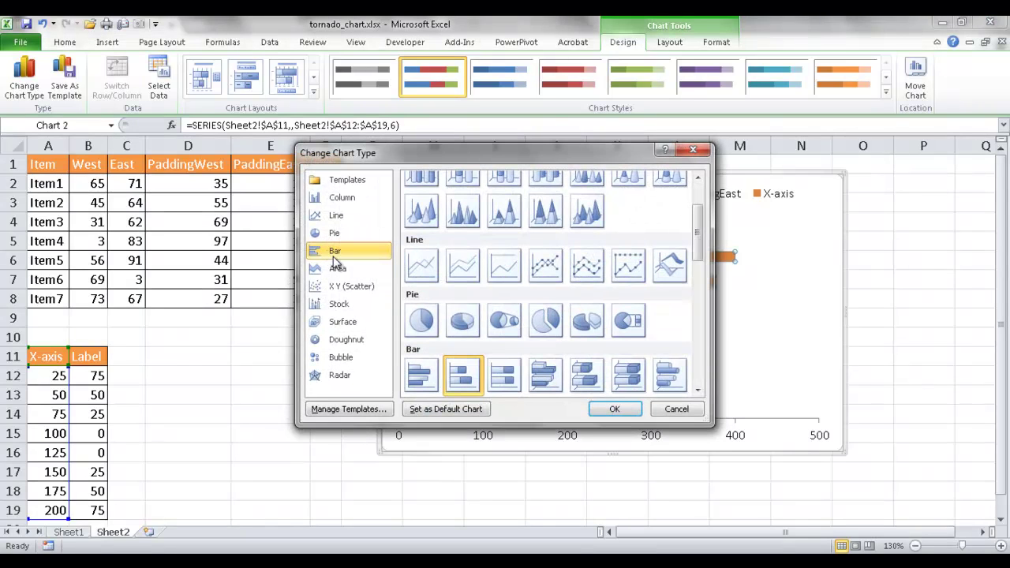
left_click(334, 289)
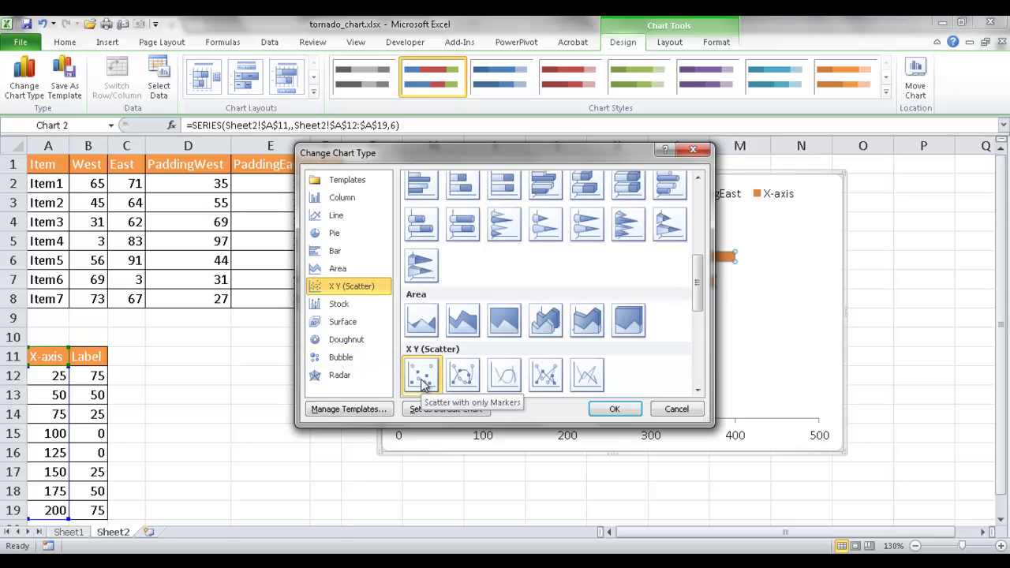
left_click(615, 408)
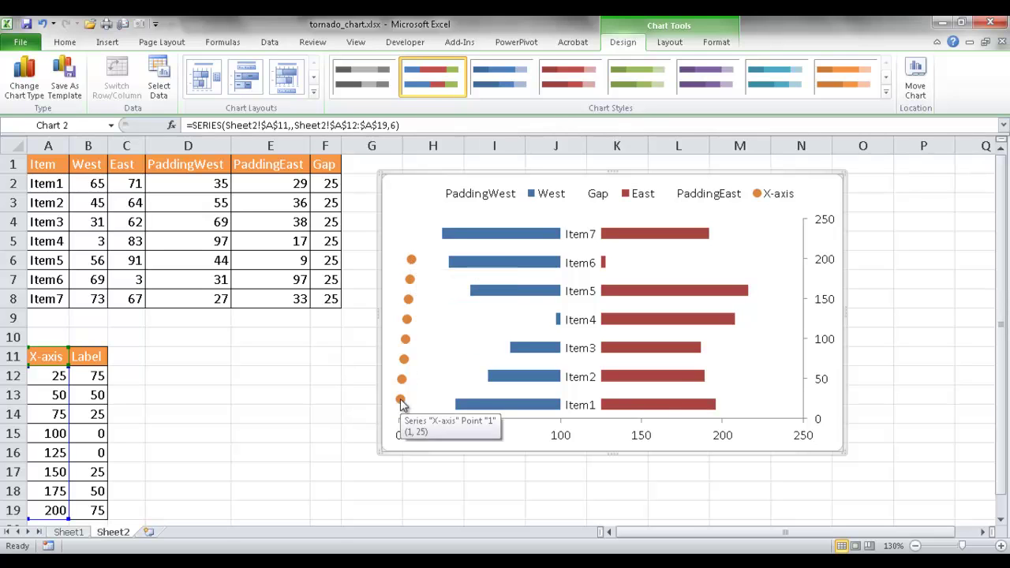
Step: Edit the X-axis series in the chart's data source so its X values come from A12:A19
mouse_move(413, 268)
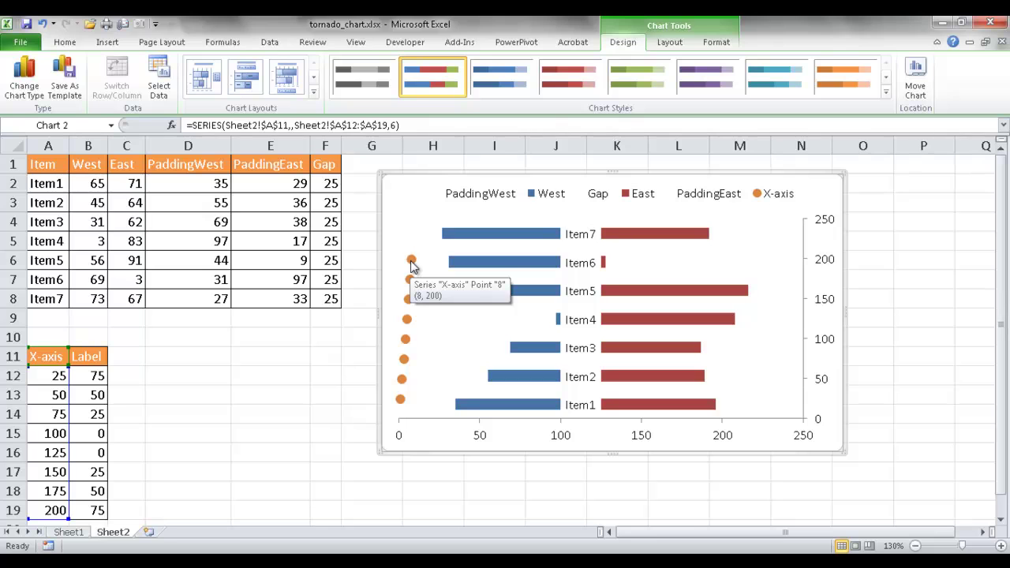
left_click(401, 401)
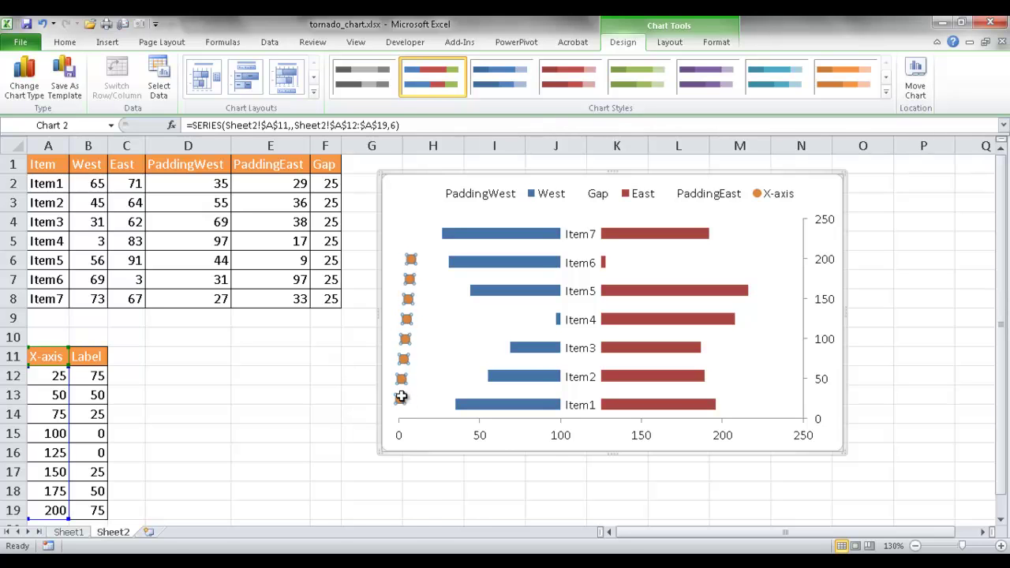
right_click(400, 403)
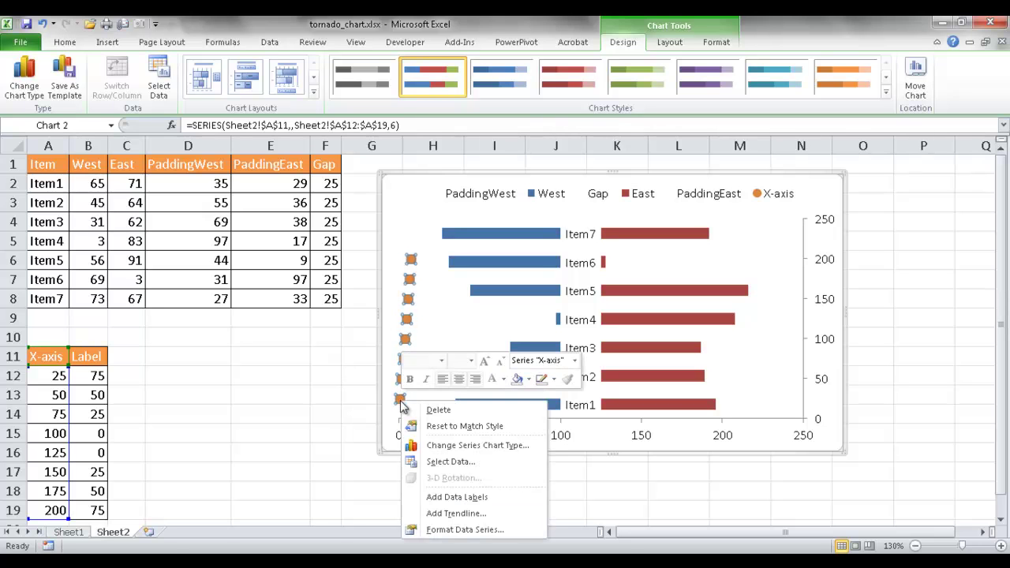
left_click(447, 469)
left_click_drag(328, 280, 270, 135)
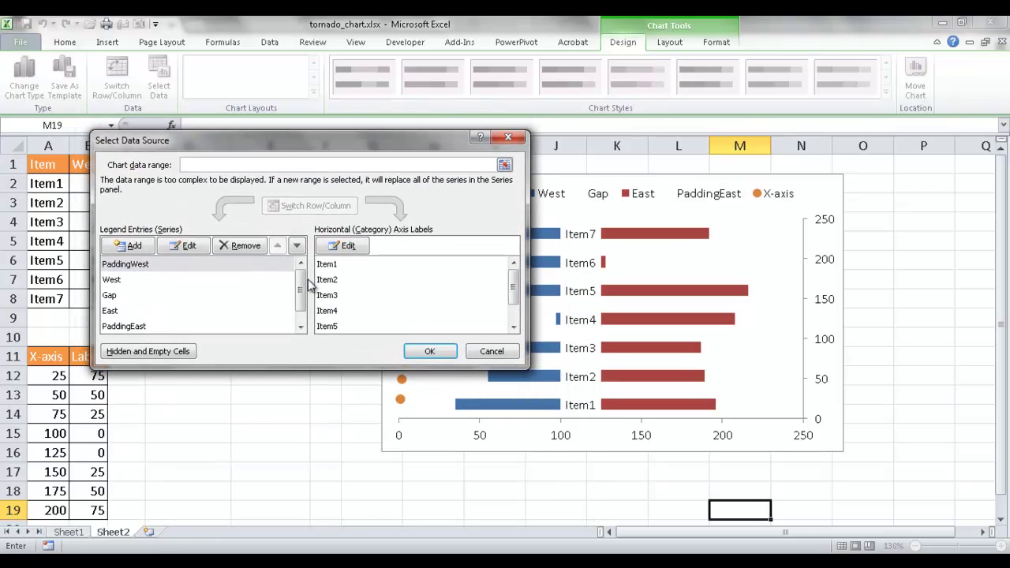
scroll(304, 288, "down", 1)
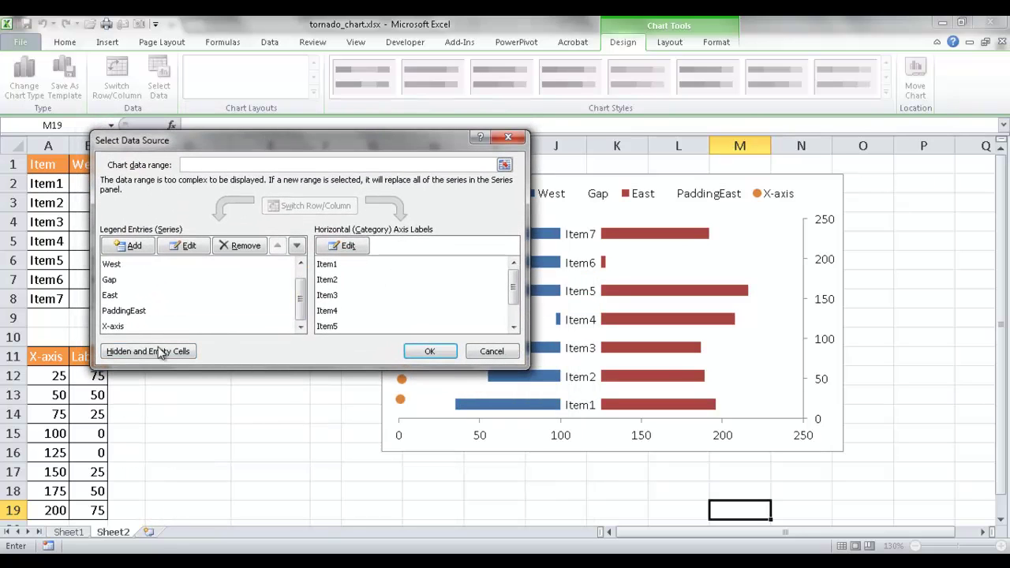
left_click(110, 328)
left_click(187, 246)
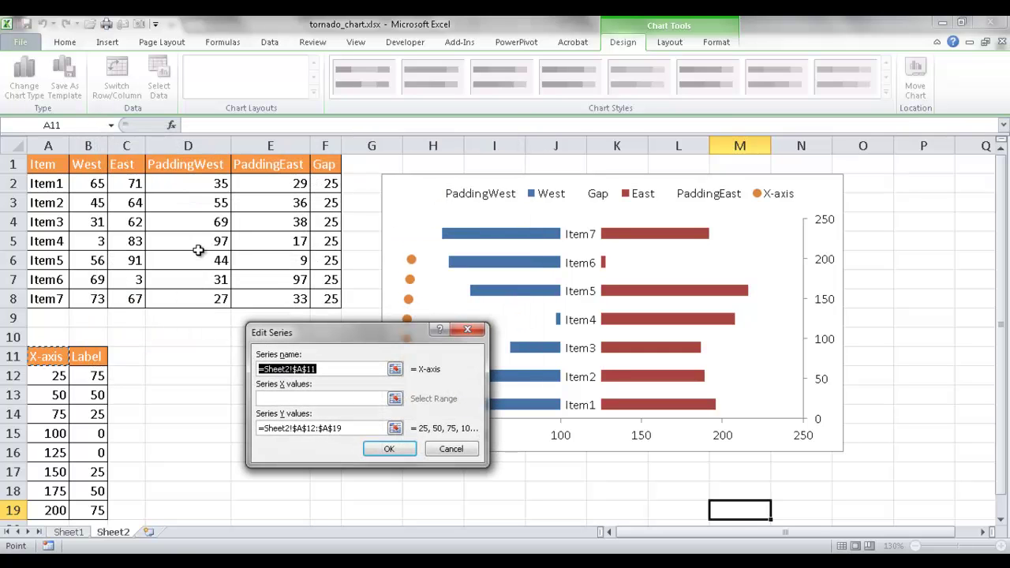
left_click_drag(336, 328, 203, 187)
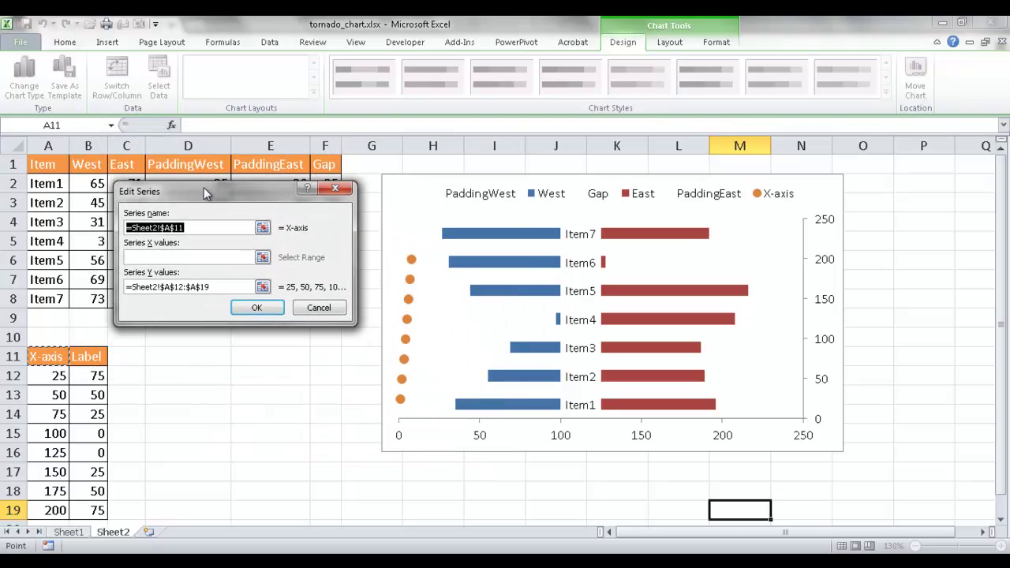
left_click(176, 257)
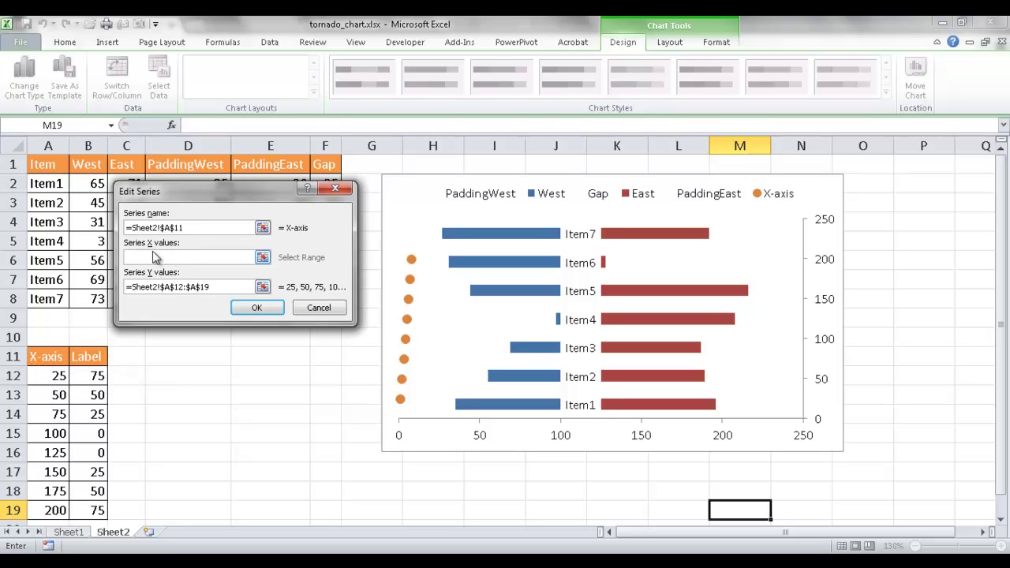
left_click_drag(43, 377, 47, 510)
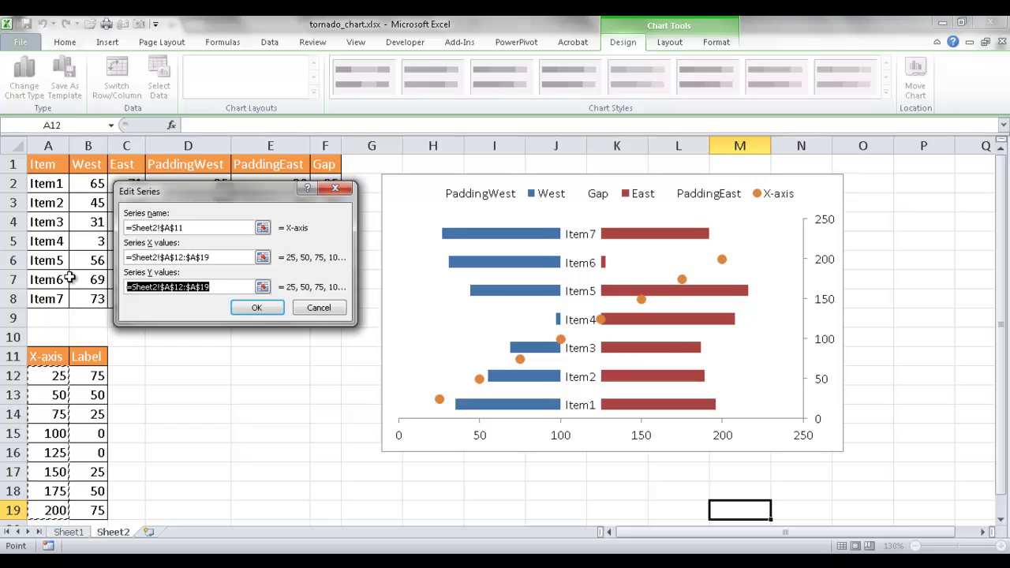
Step: Replace the X-axis series' Y values with the Label range B12:B19 and accept the data source changes
key("BackSpace")
left_click_drag(88, 375, 92, 508)
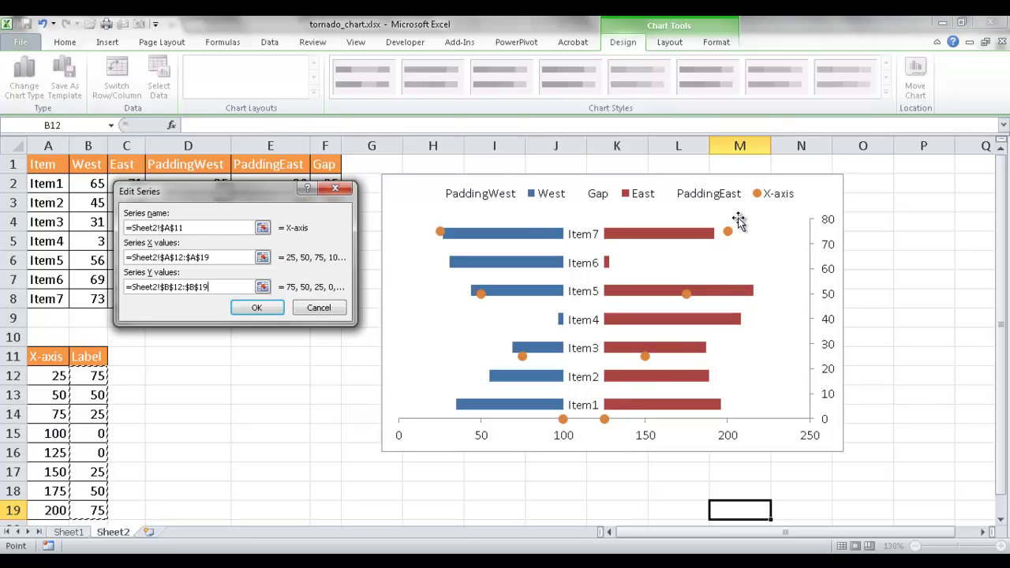
left_click(268, 312)
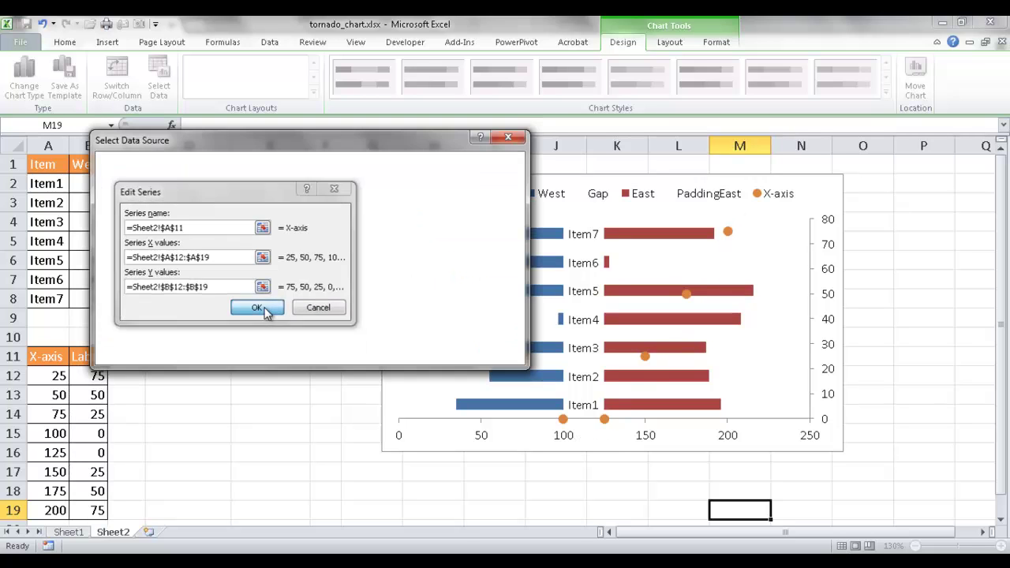
left_click(429, 352)
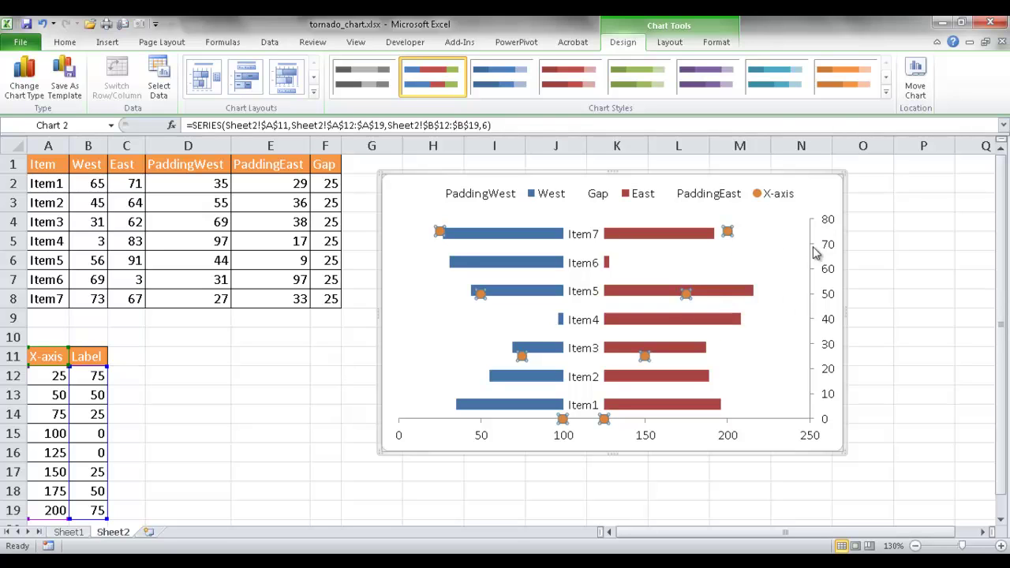
Step: Fix the secondary vertical axis scale at a minimum of 0 and a maximum of 10000
left_click(827, 299)
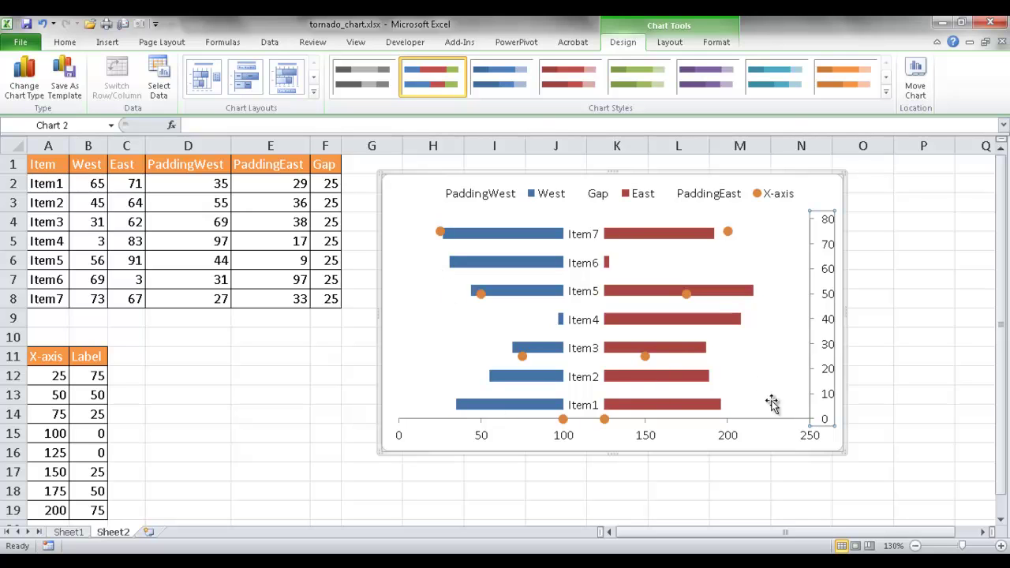
right_click(825, 278)
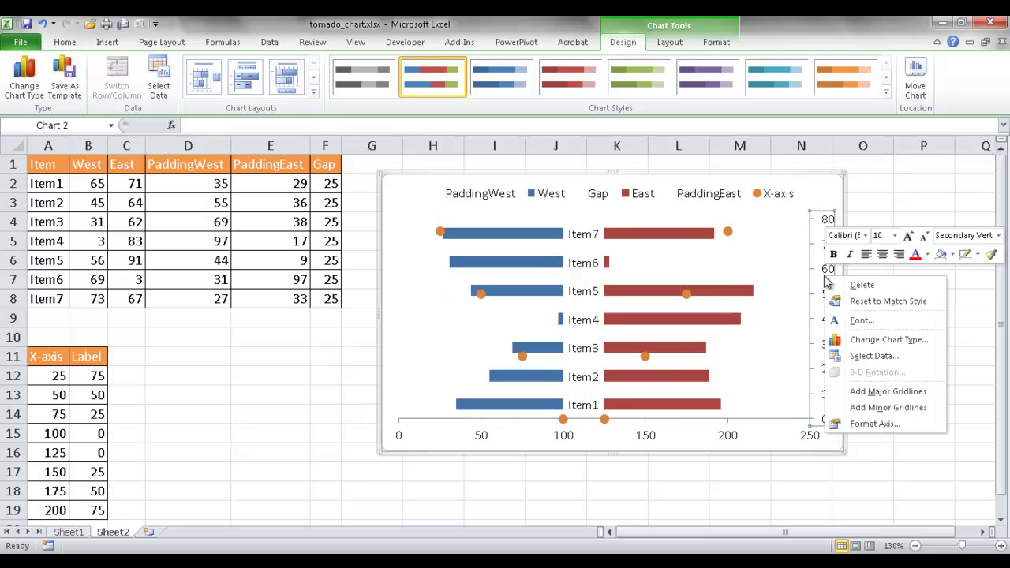
left_click(882, 426)
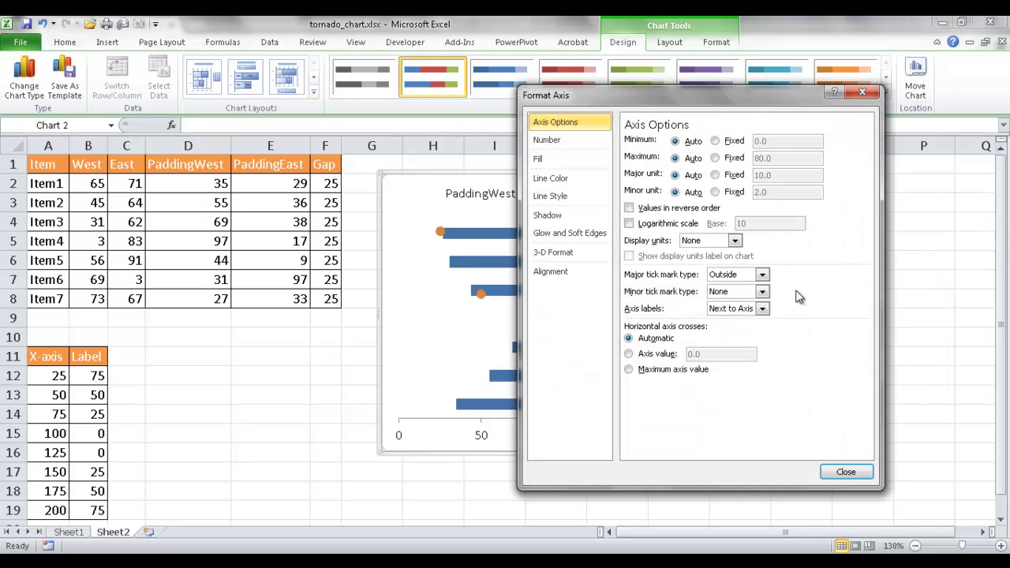
left_click(716, 141)
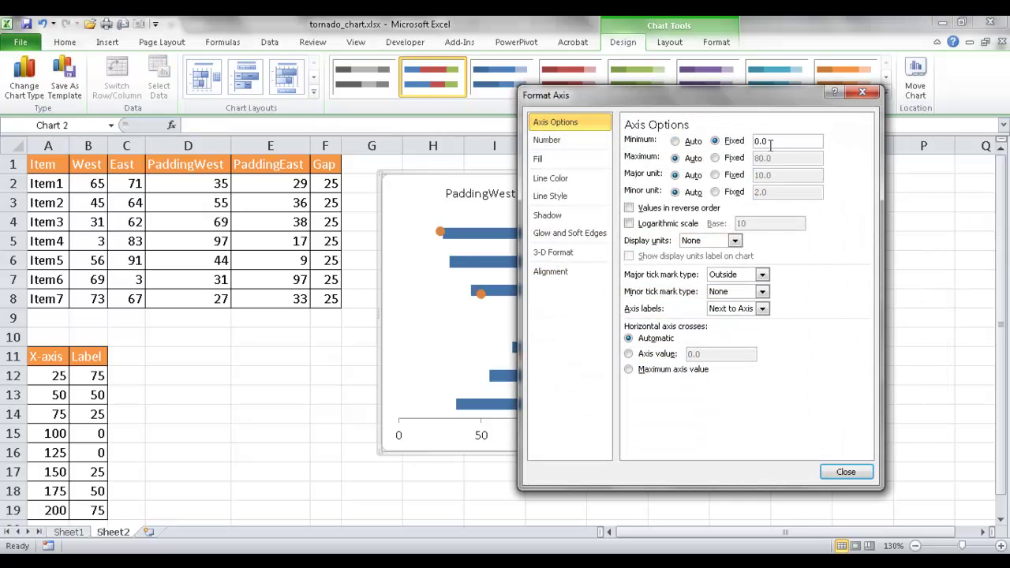
left_click(716, 158)
left_click_drag(698, 95, 223, 85)
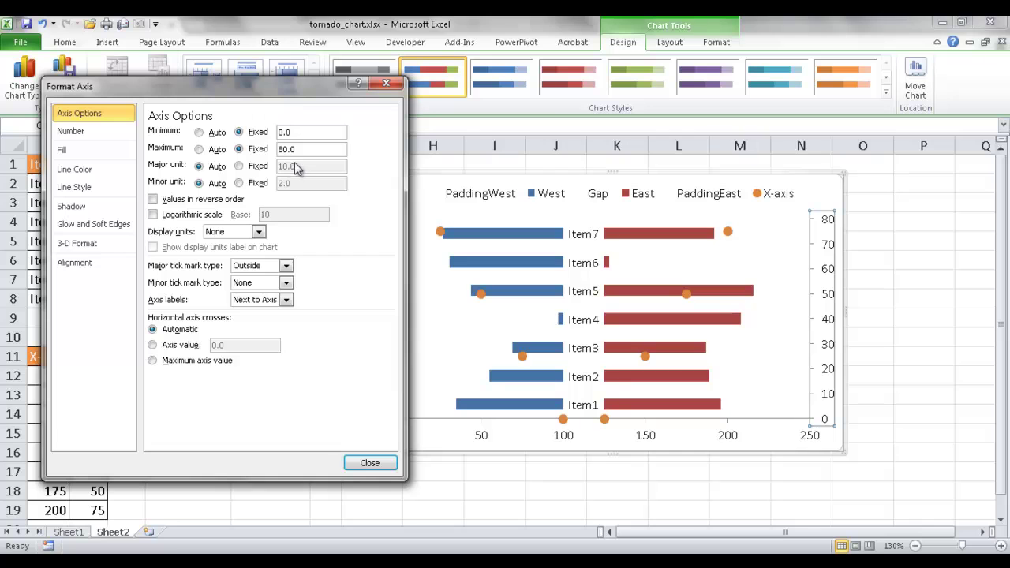
left_click_drag(309, 152, 210, 140)
left_click(391, 464)
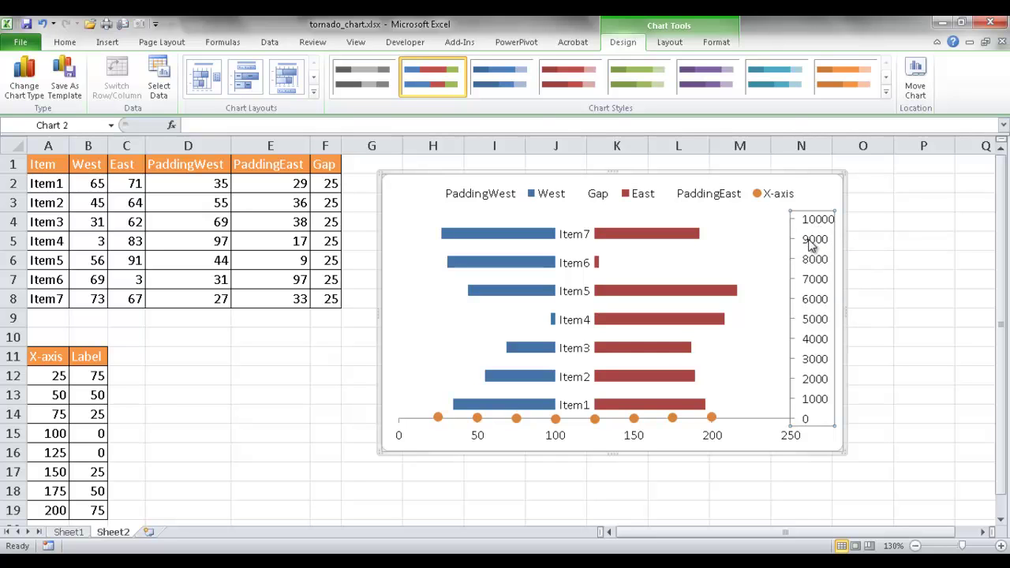
Step: Hide the secondary vertical axis by setting its axis labels to None and its line color to No line
right_click(811, 326)
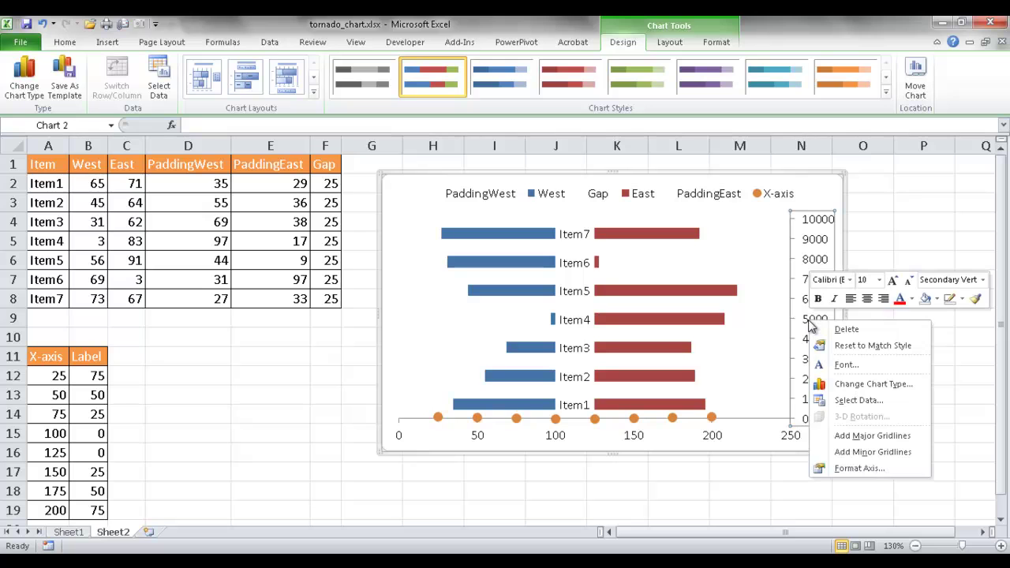
left_click(860, 469)
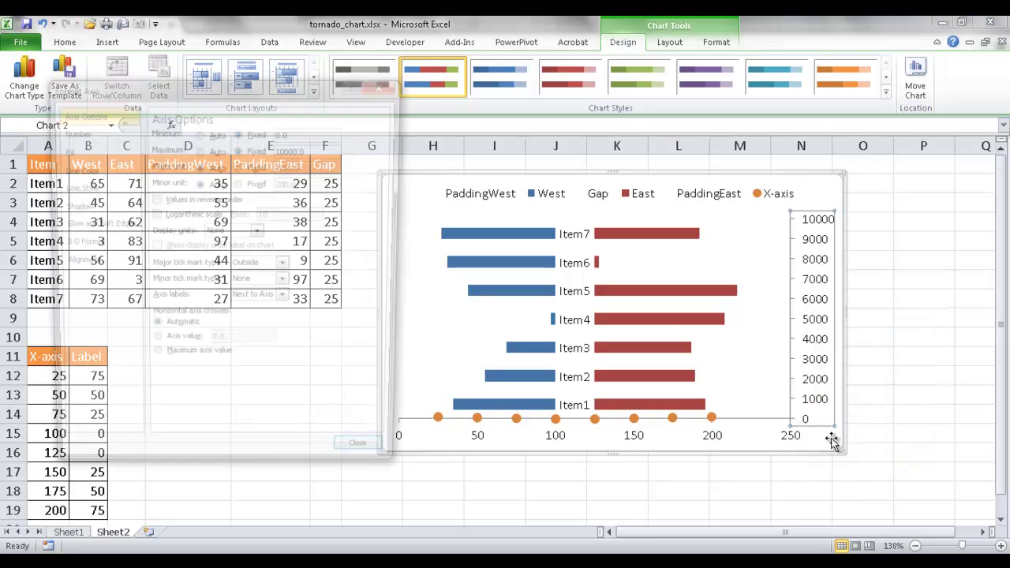
left_click(286, 303)
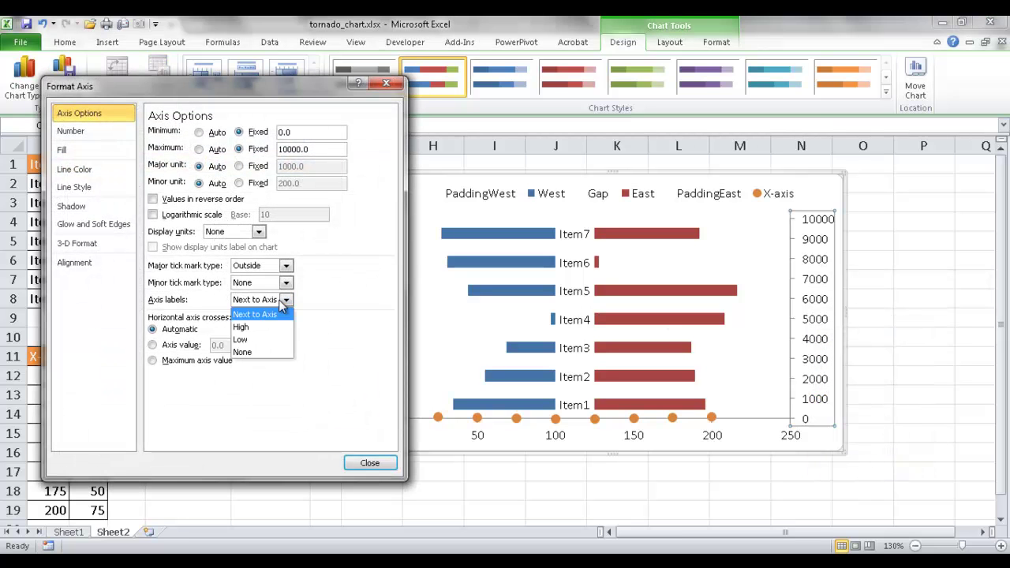
left_click(246, 352)
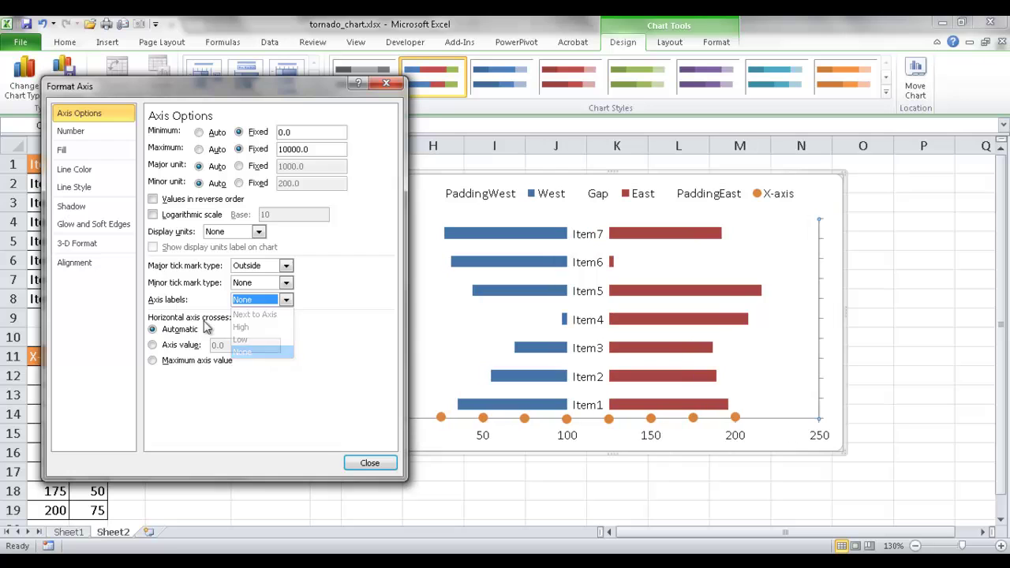
left_click(73, 169)
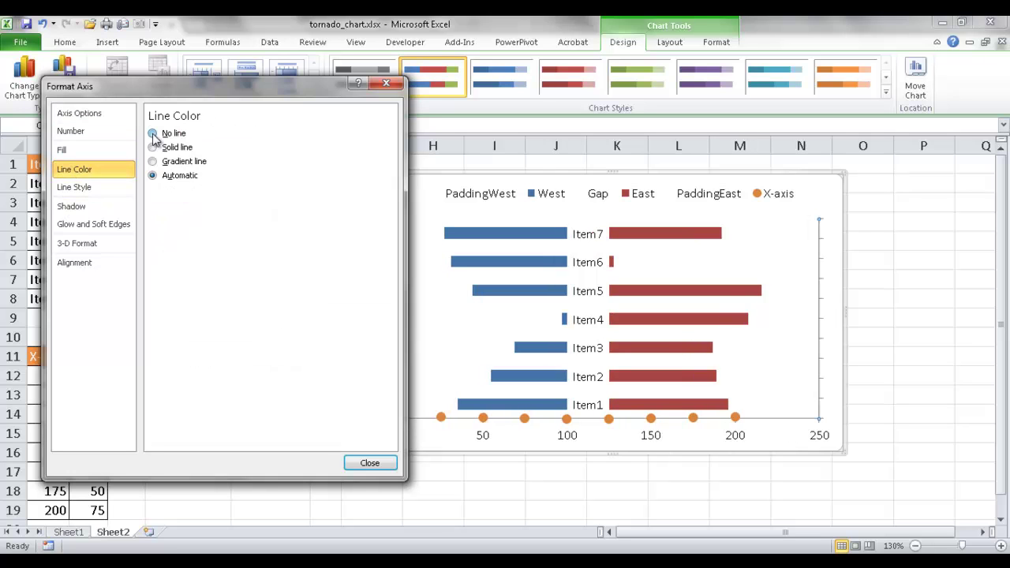
left_click(370, 463)
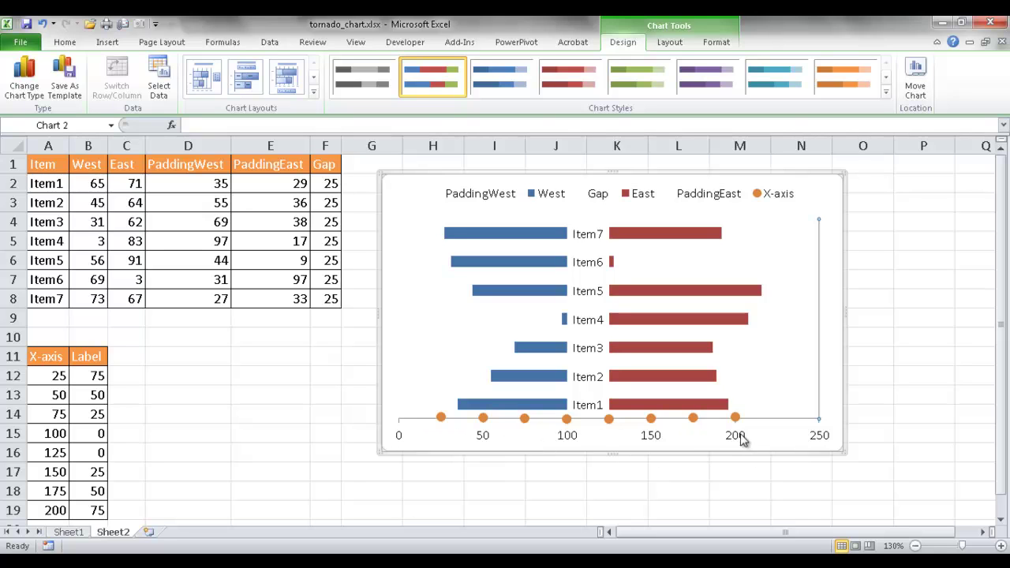
Step: Add data labels to the X-axis scatter series
left_click(566, 420)
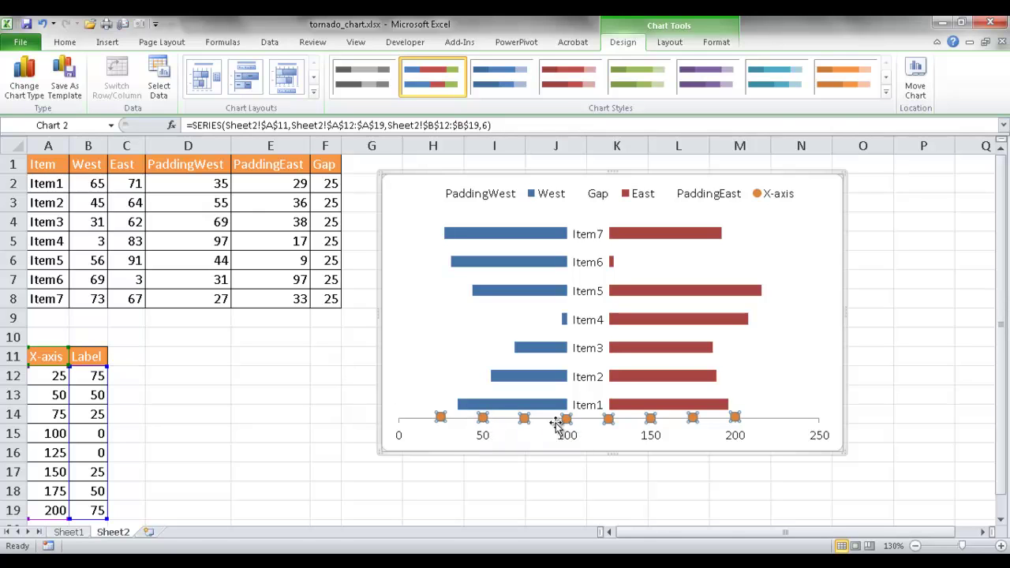
right_click(568, 426)
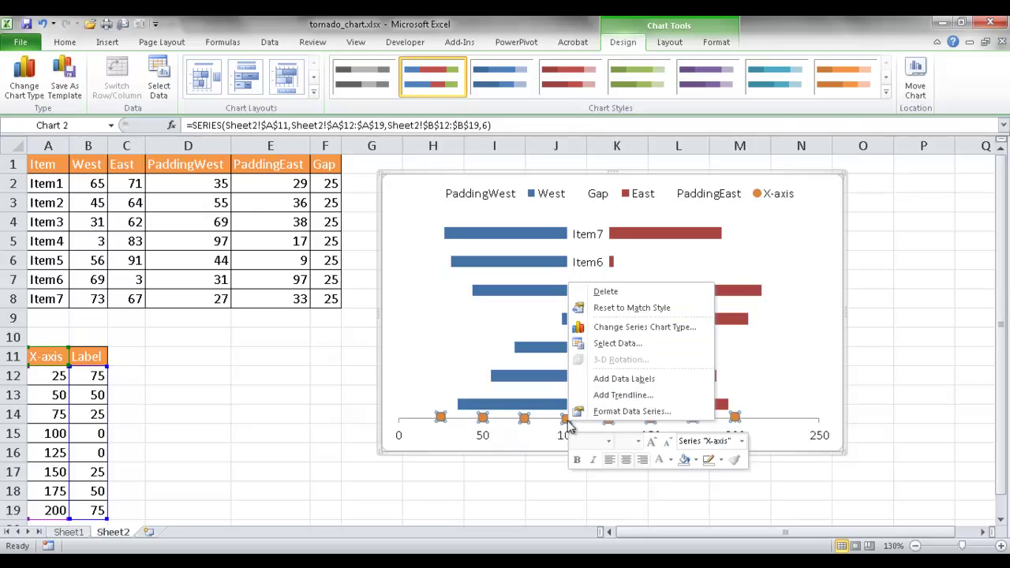
left_click(632, 381)
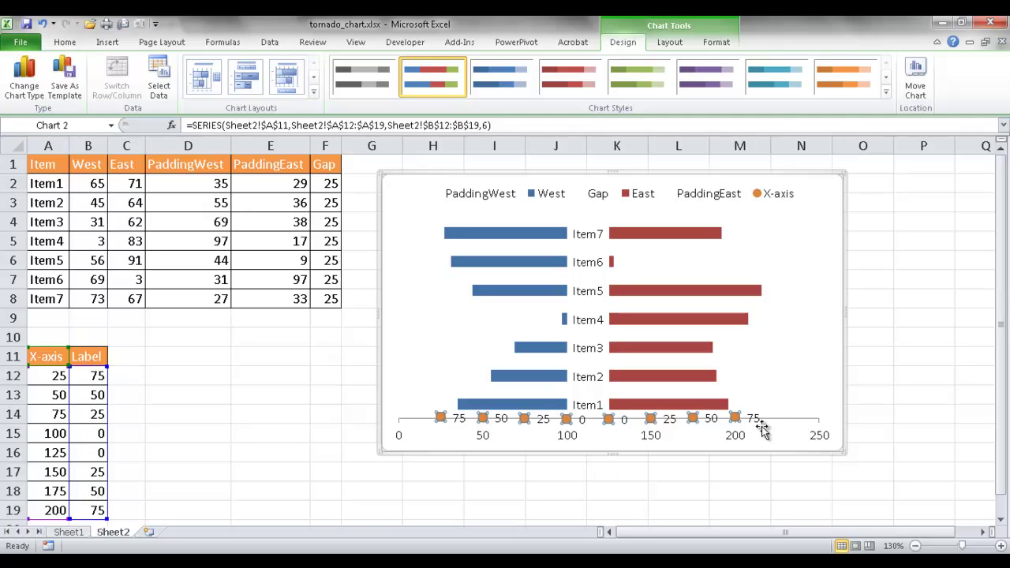
Step: Position the X-axis series' data labels below their markers
left_click(544, 419)
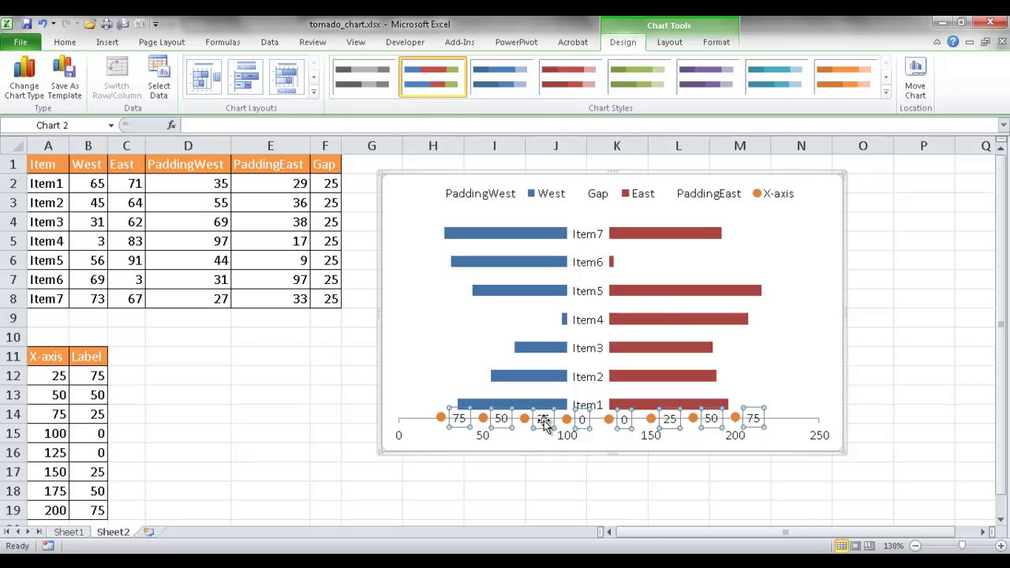
right_click(543, 419)
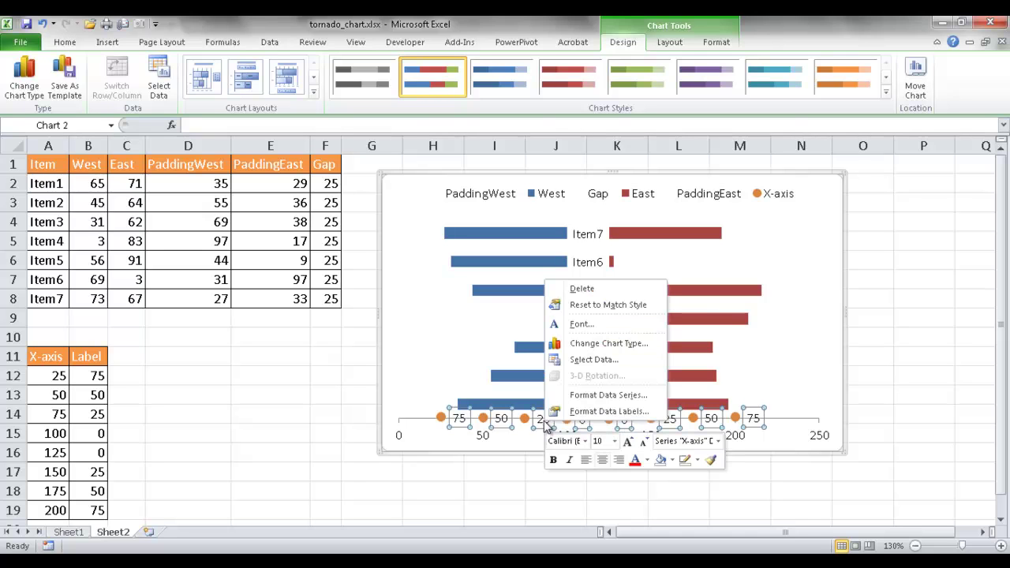
left_click(619, 416)
left_click(159, 285)
left_click(368, 463)
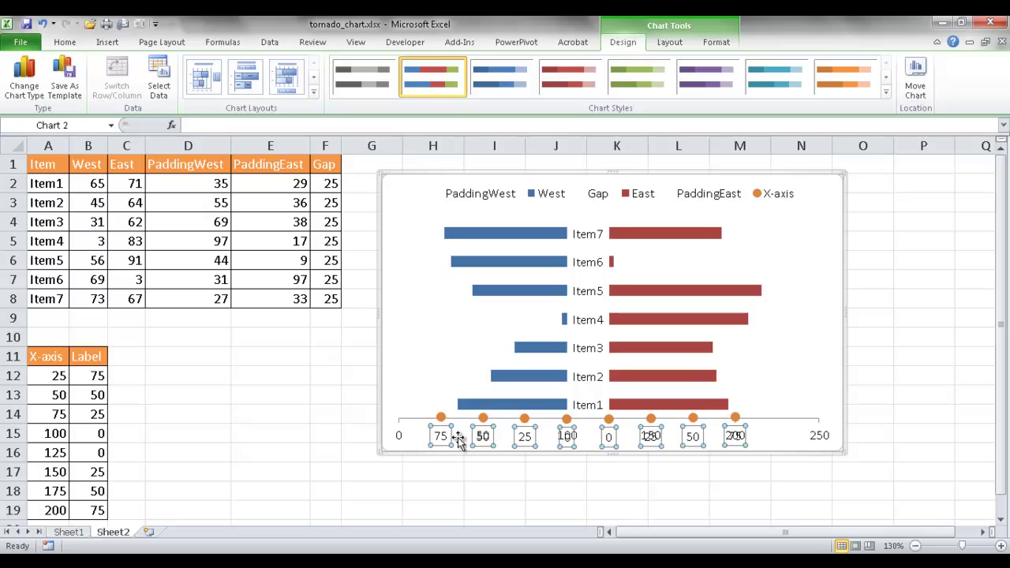
Step: Set the horizontal value axis's own axis labels to None, leaving only the scatter series' labels
left_click(400, 438)
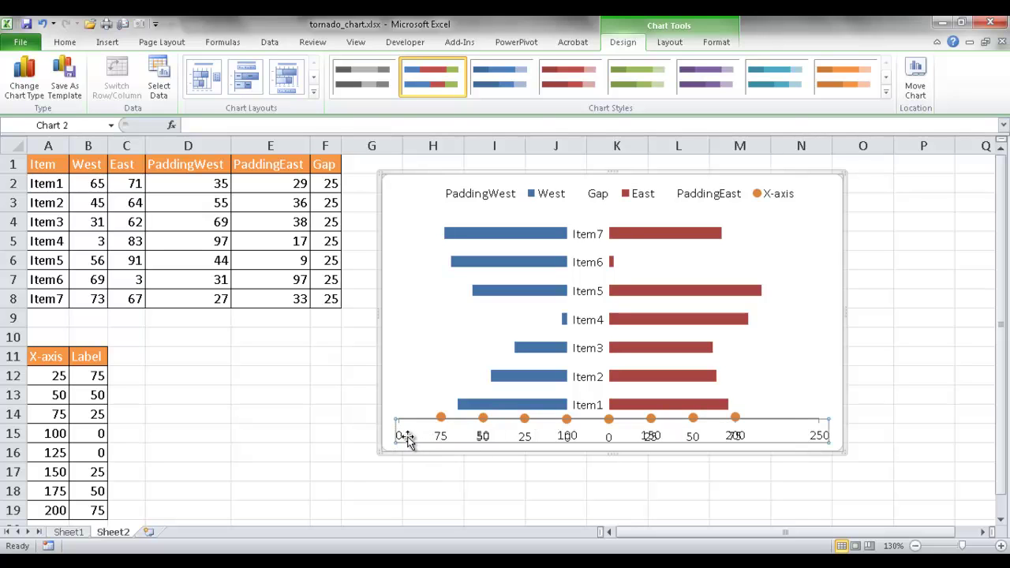
right_click(402, 440)
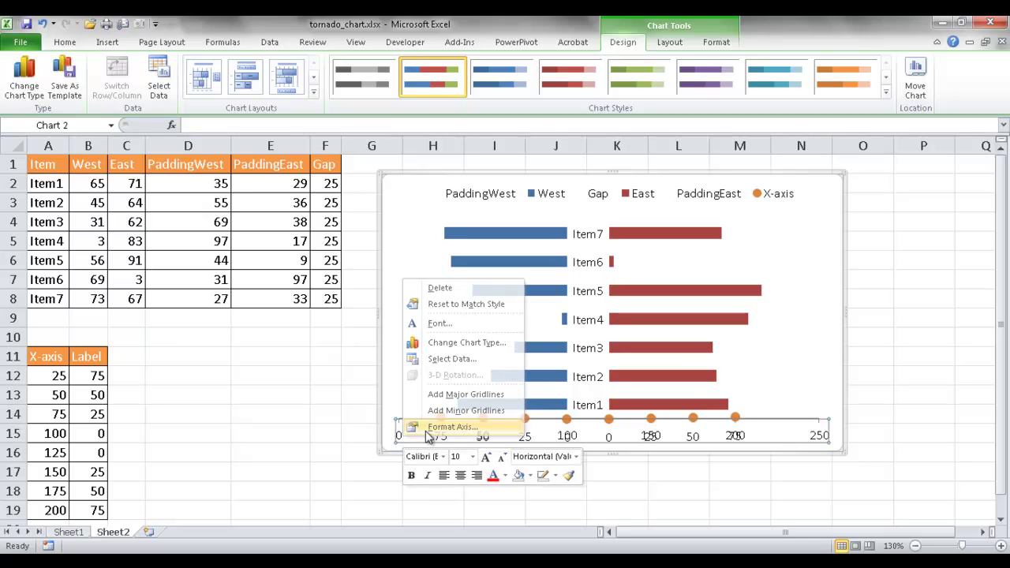
left_click(425, 431)
left_click(276, 304)
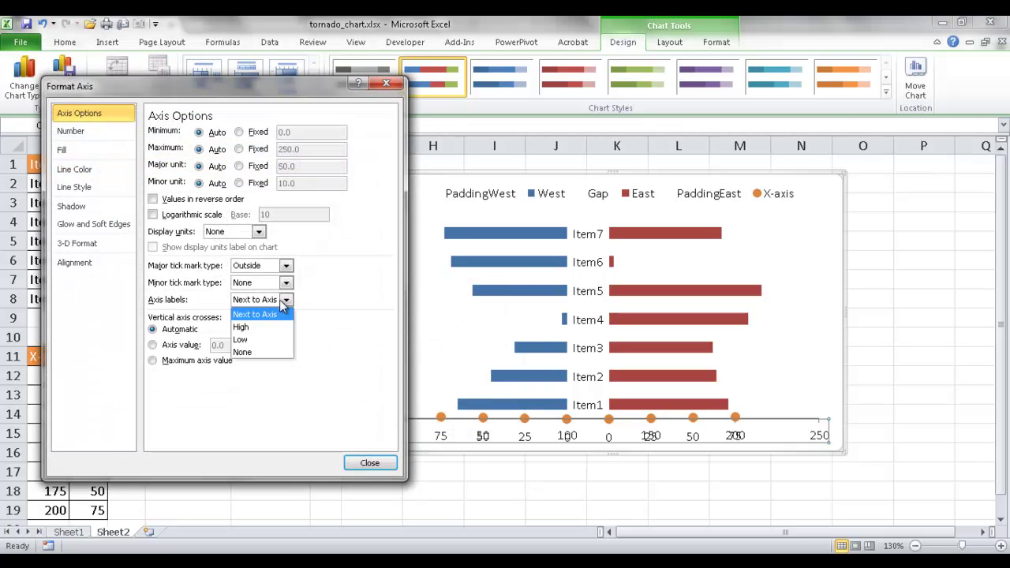
left_click(251, 352)
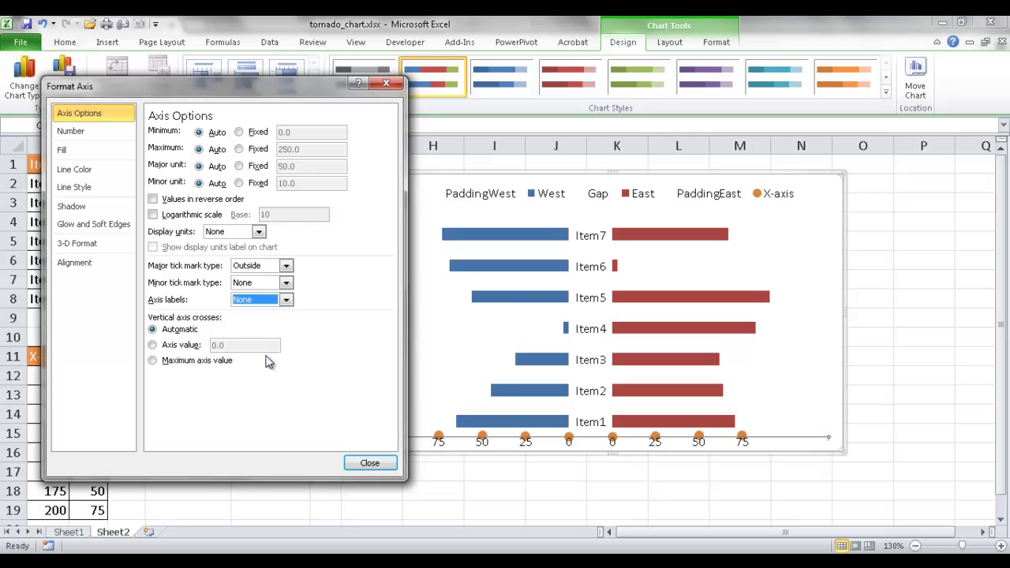
left_click(370, 463)
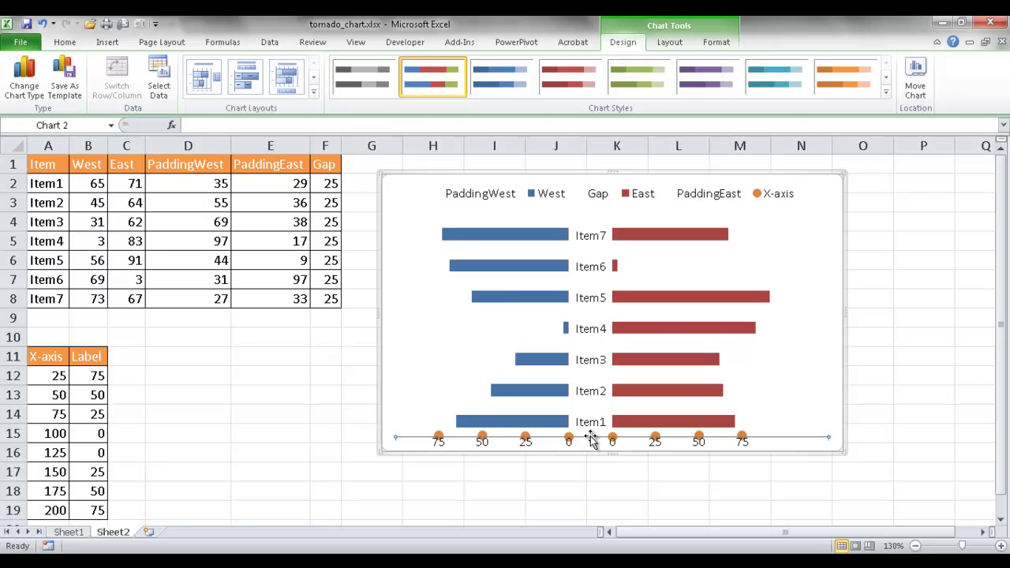
Step: Shorten the plot area by raising its lower edge to leave room for the X-axis data labels beneath it
left_click(430, 412)
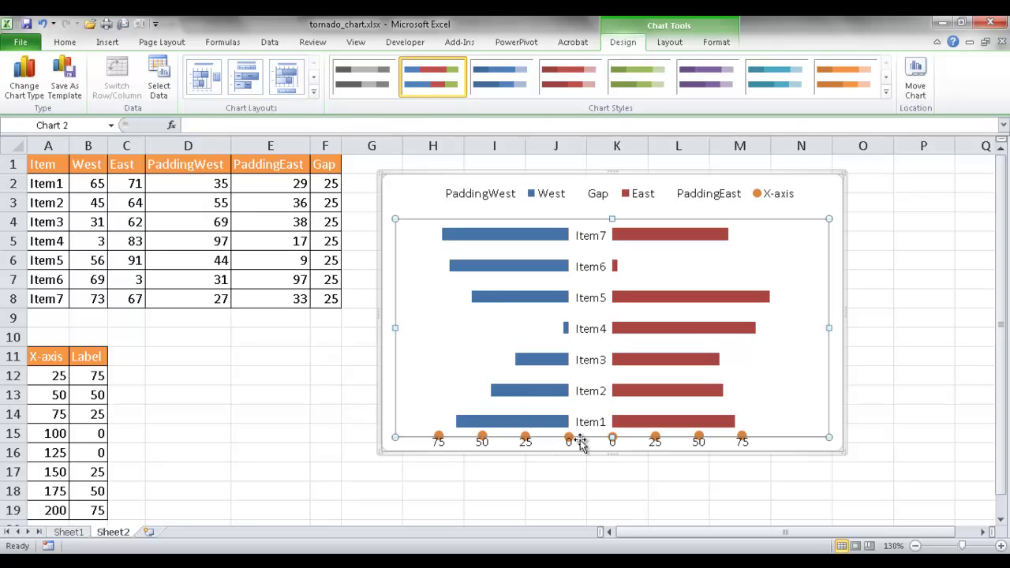
left_click_drag(611, 437, 611, 412)
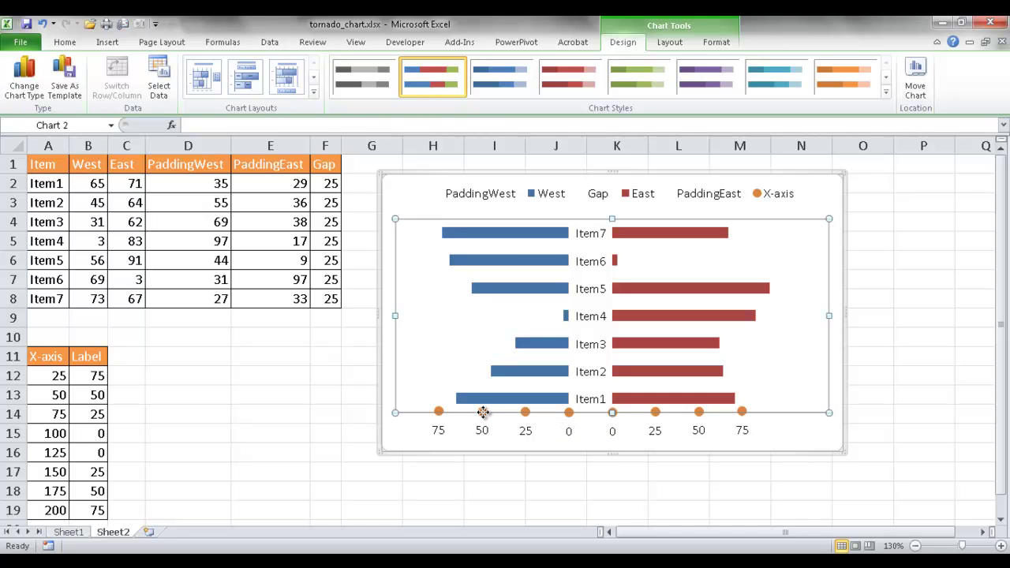
Step: Hide the X-axis scatter series' markers by setting their marker type to None
left_click(439, 413)
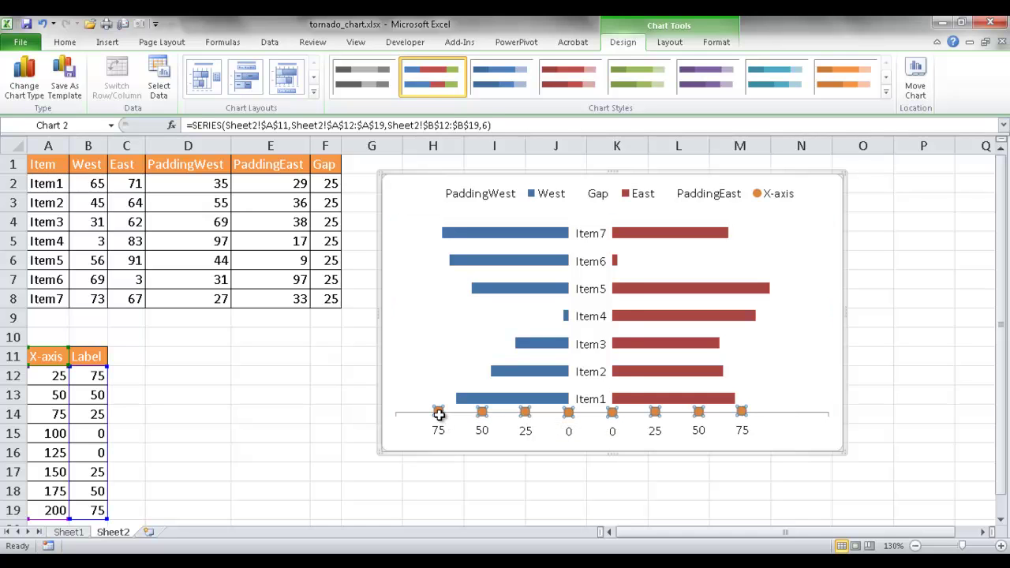
right_click(482, 416)
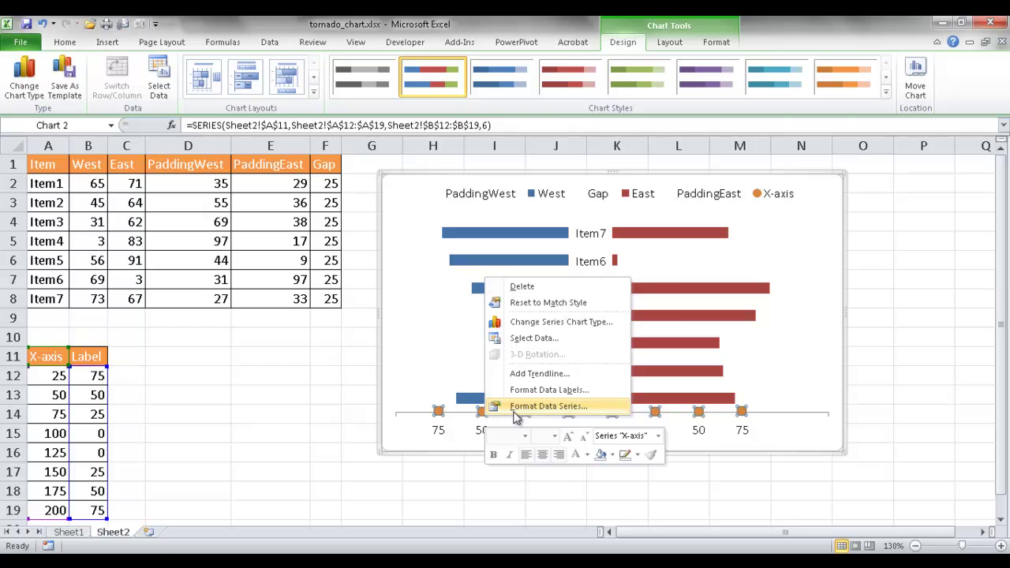
left_click(514, 407)
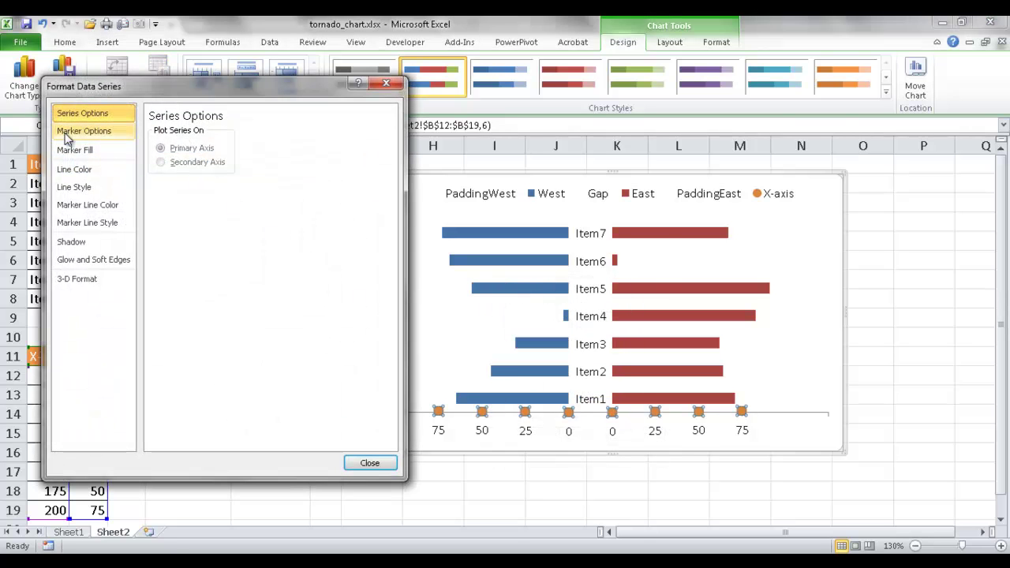
left_click(69, 132)
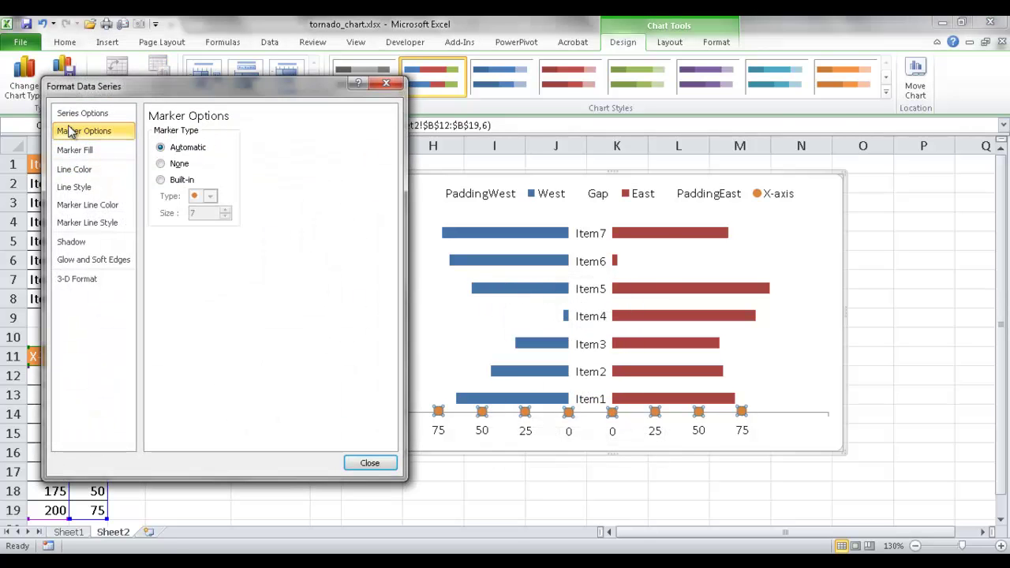
left_click(168, 166)
left_click(357, 461)
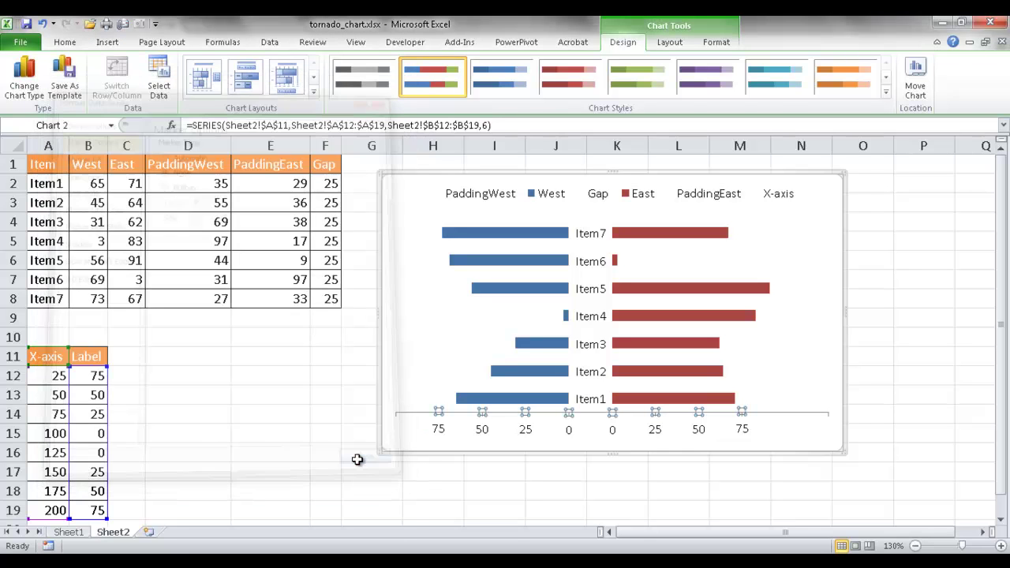
left_click(468, 487)
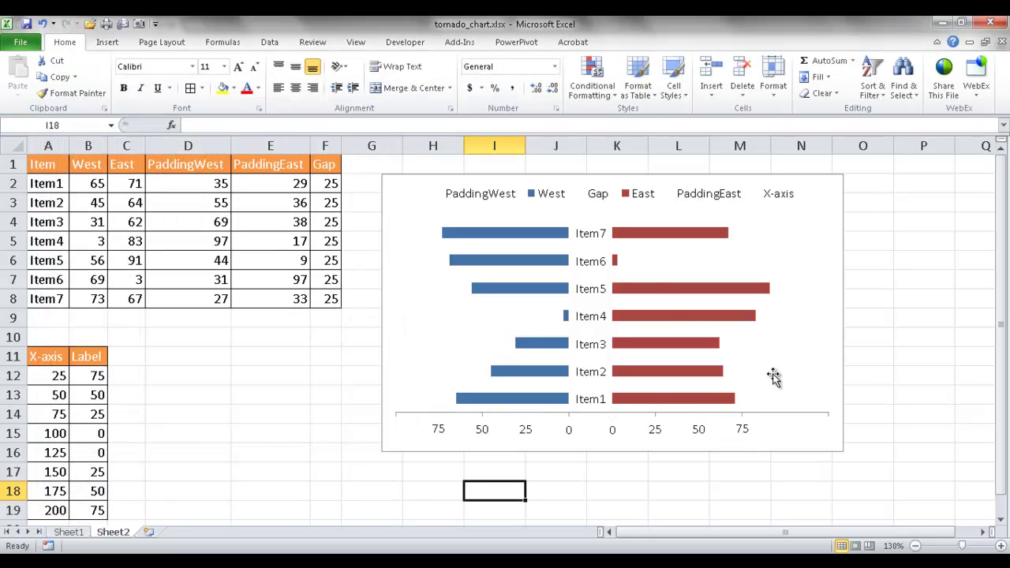
Step: Delete the PaddingWest, Gap, PaddingEast and X-axis entries from the chart legend
left_click(467, 199)
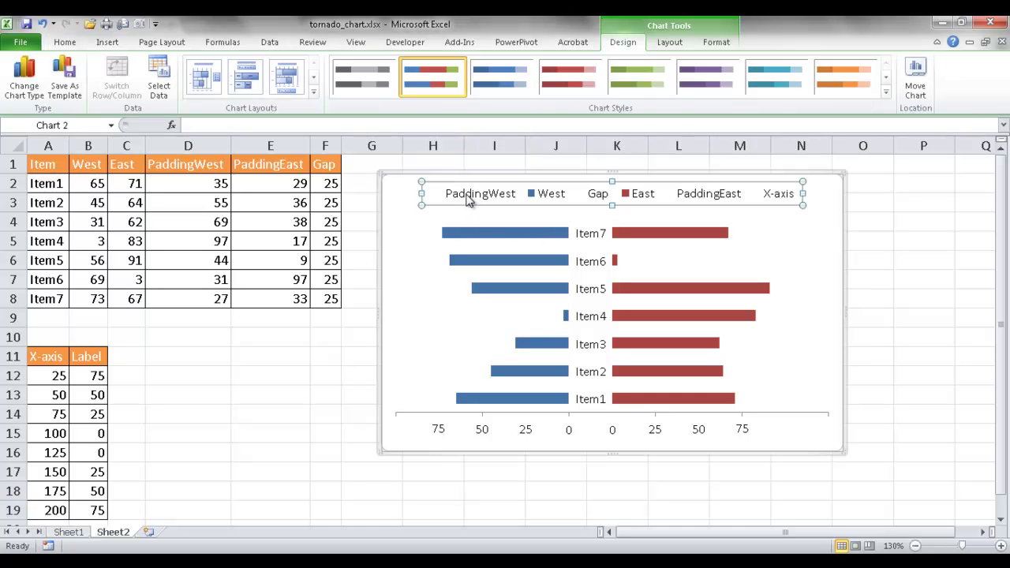
left_click(467, 199)
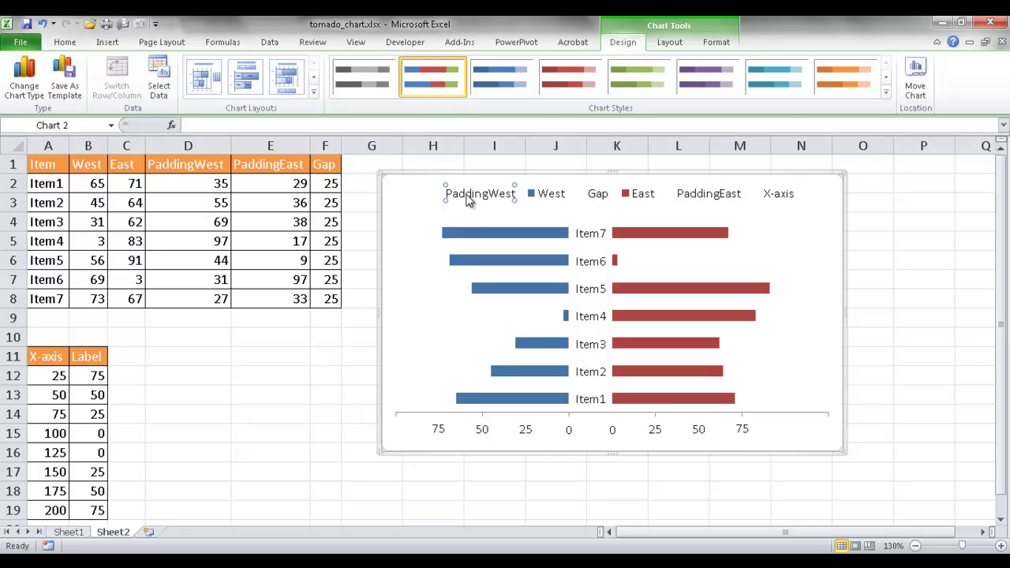
key("Delete")
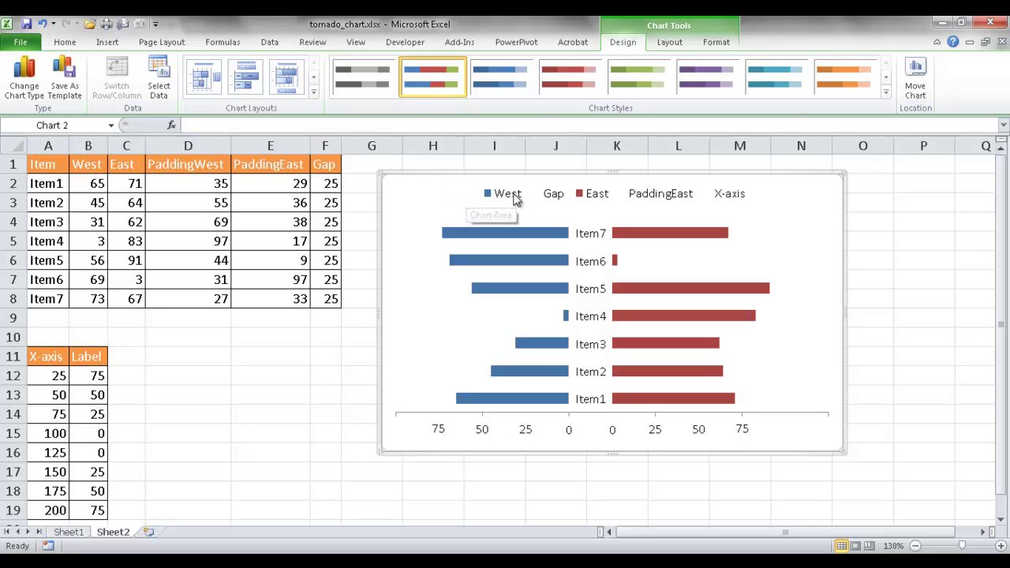
left_click(551, 200)
left_click(551, 201)
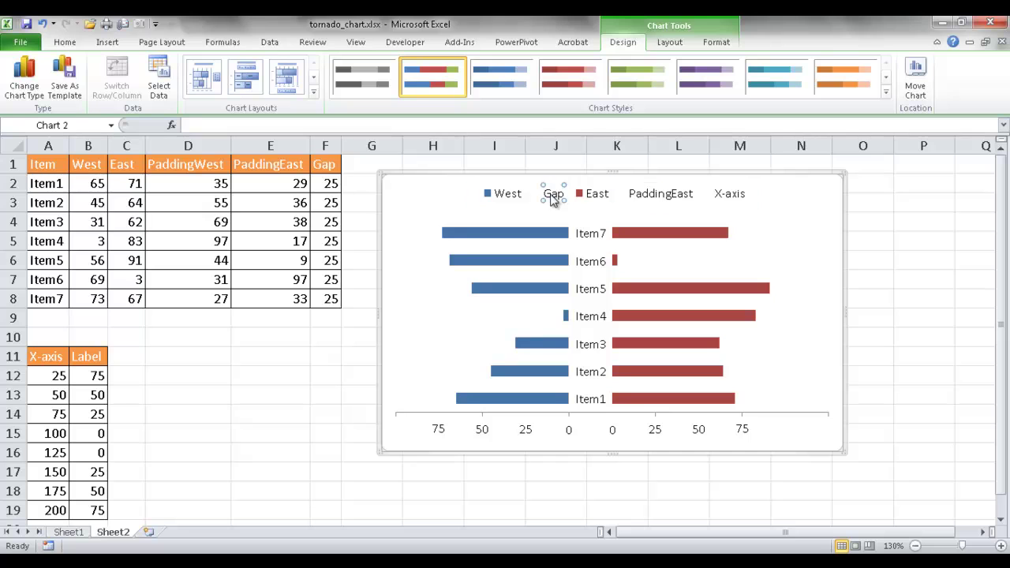
key("Delete")
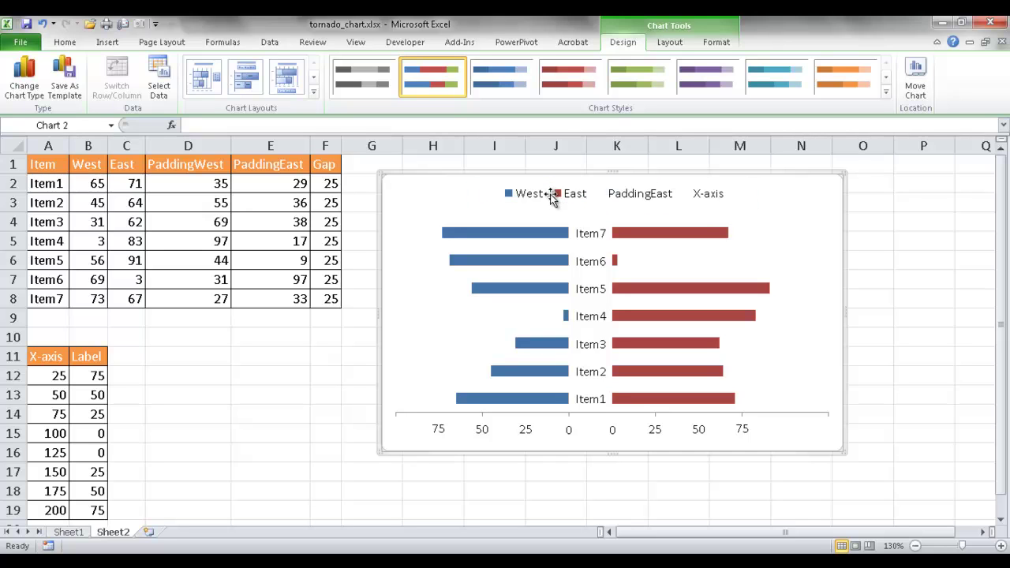
left_click(626, 200)
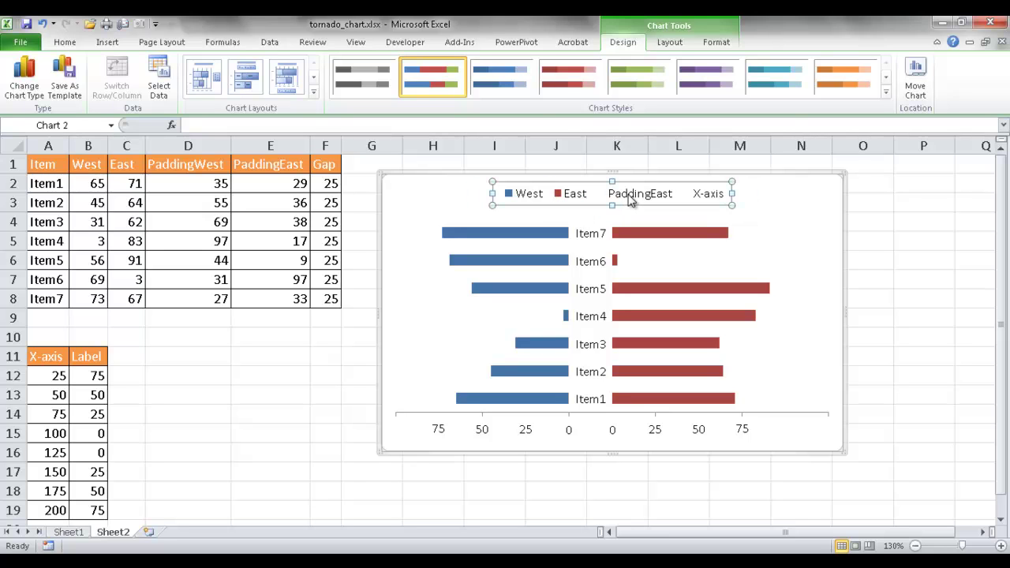
left_click(631, 202)
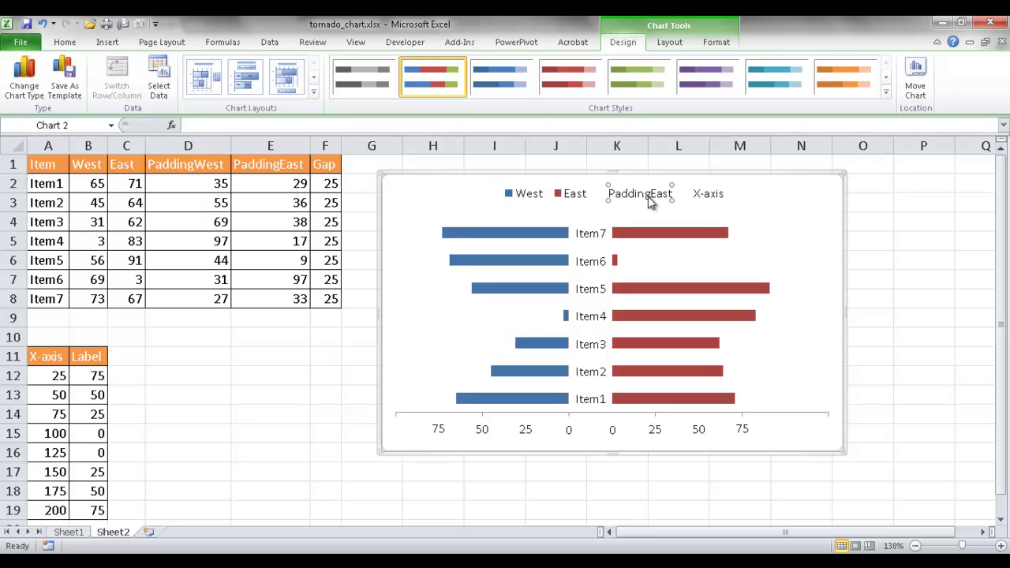
key("Delete")
left_click(658, 201)
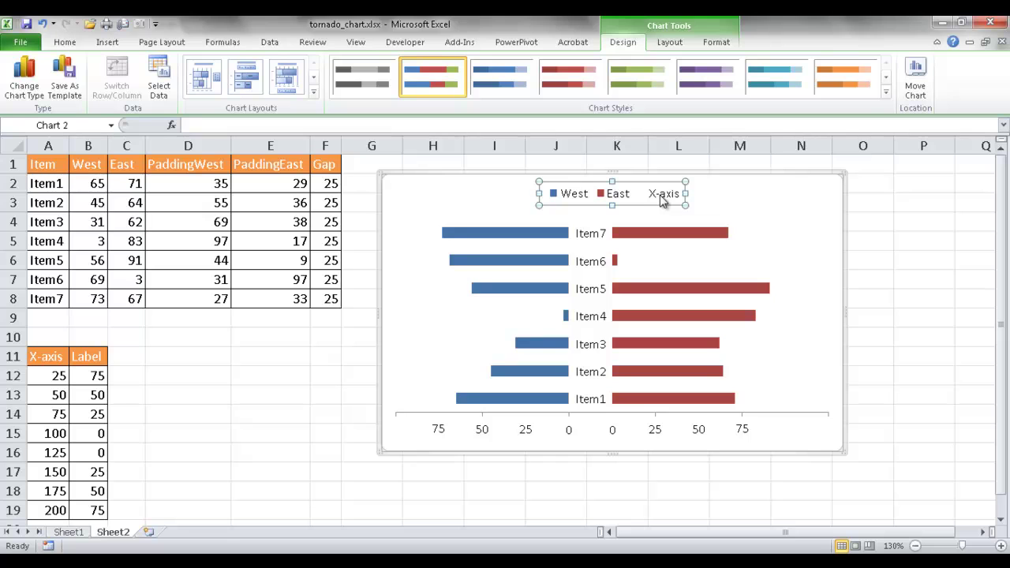
left_click(663, 202)
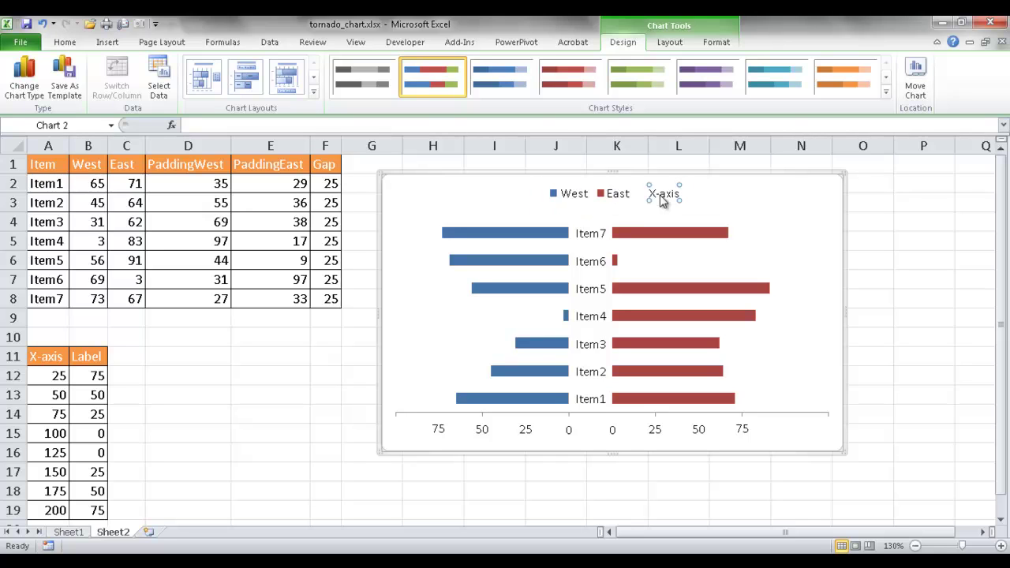
key("Delete")
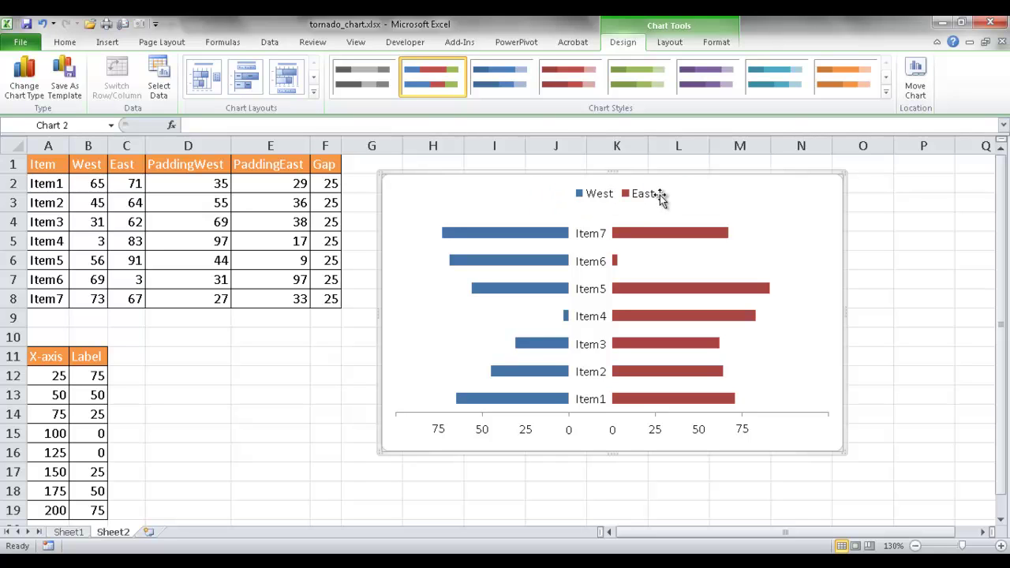
Step: Widen the legend towards the West side so its West and East entries sit further apart, and deselect the chart
left_click(574, 194)
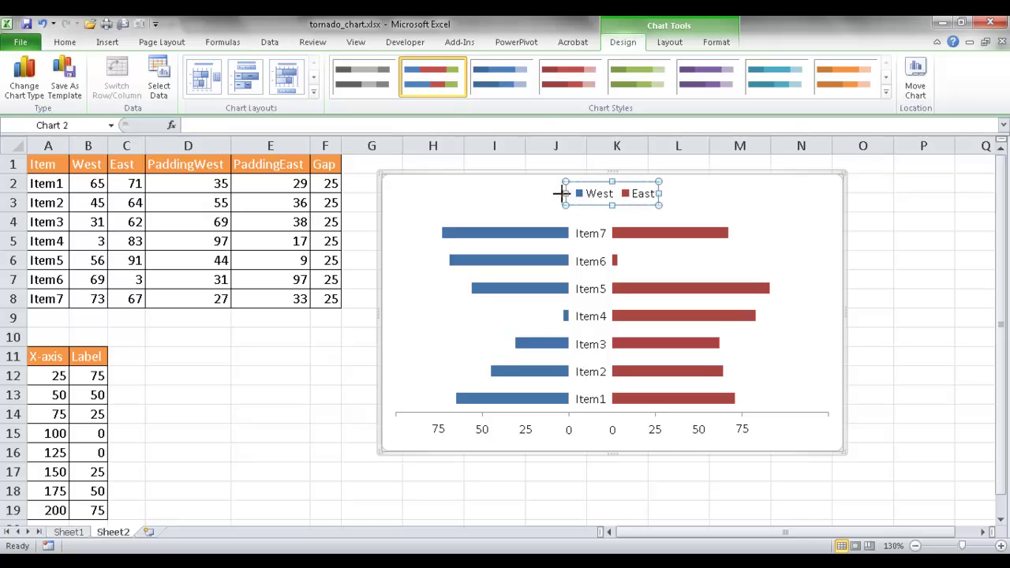
left_click_drag(529, 195, 525, 197)
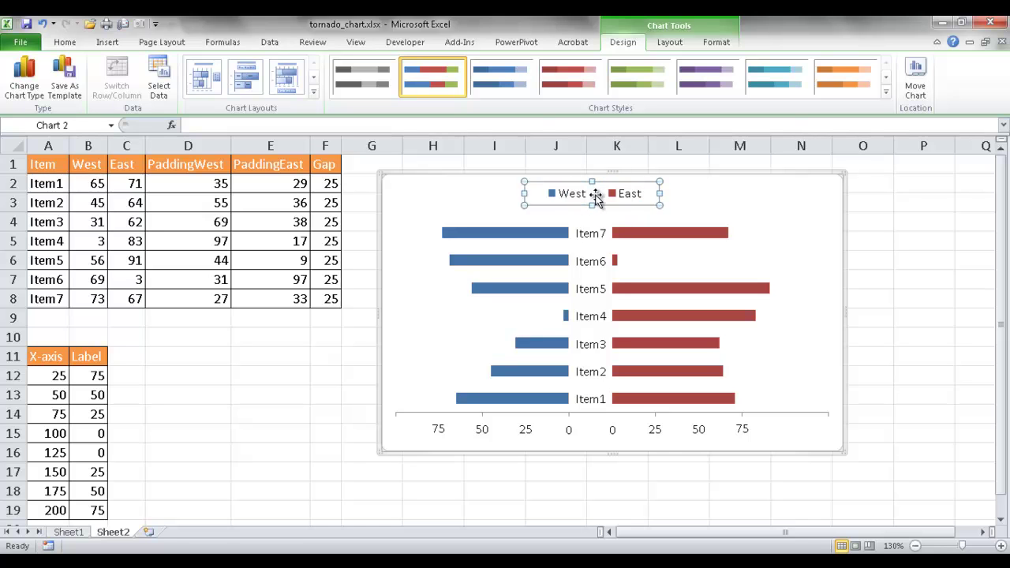
left_click(945, 238)
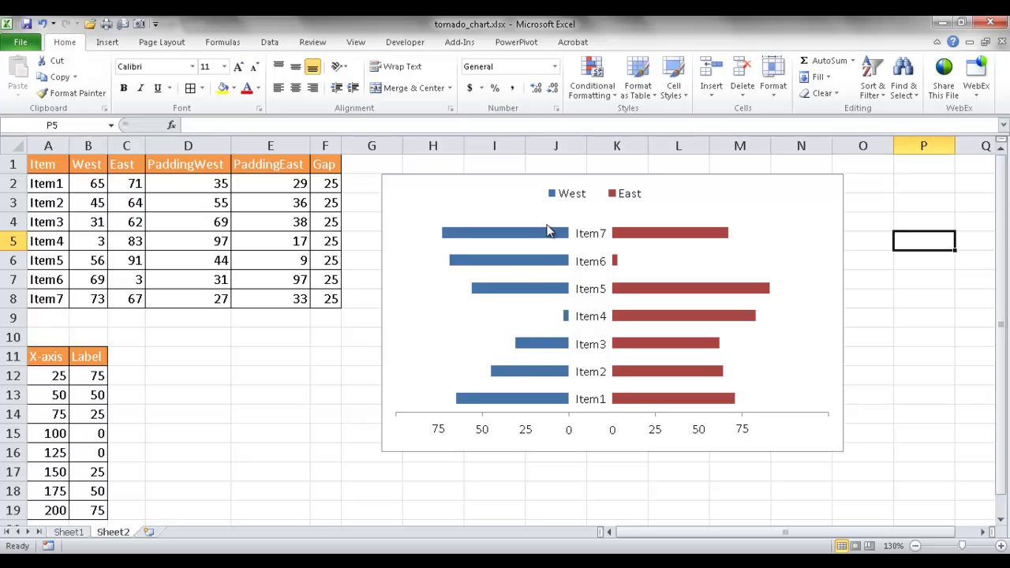